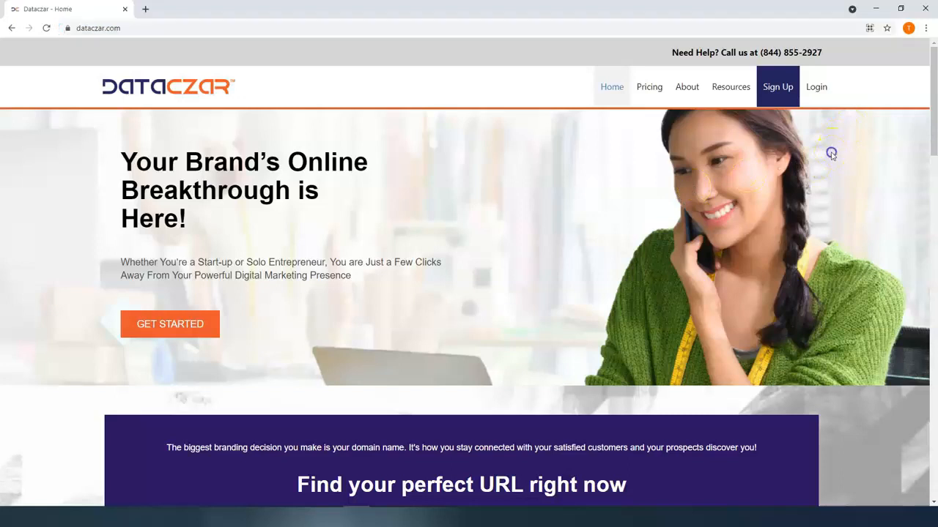
- Log in to Dataczar and leave only the Connect dashboard open in full screen
click(817, 89)
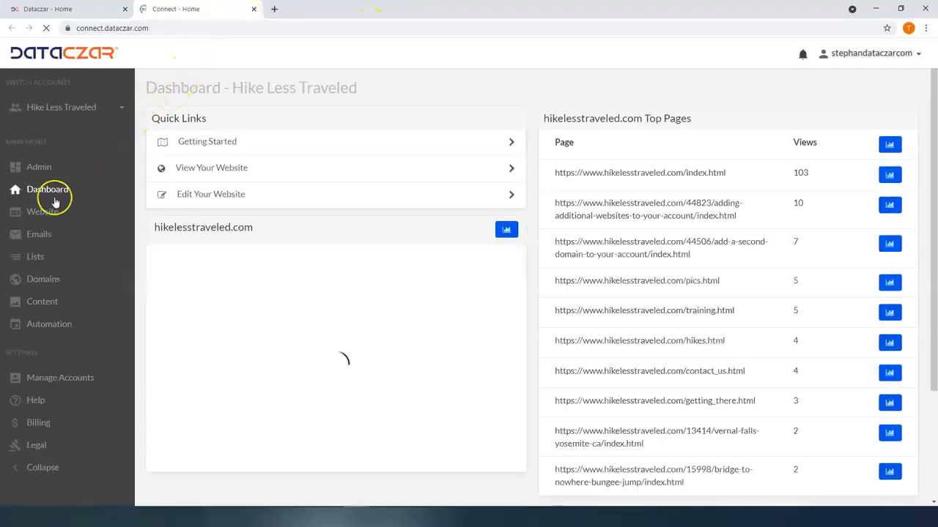
click(125, 8)
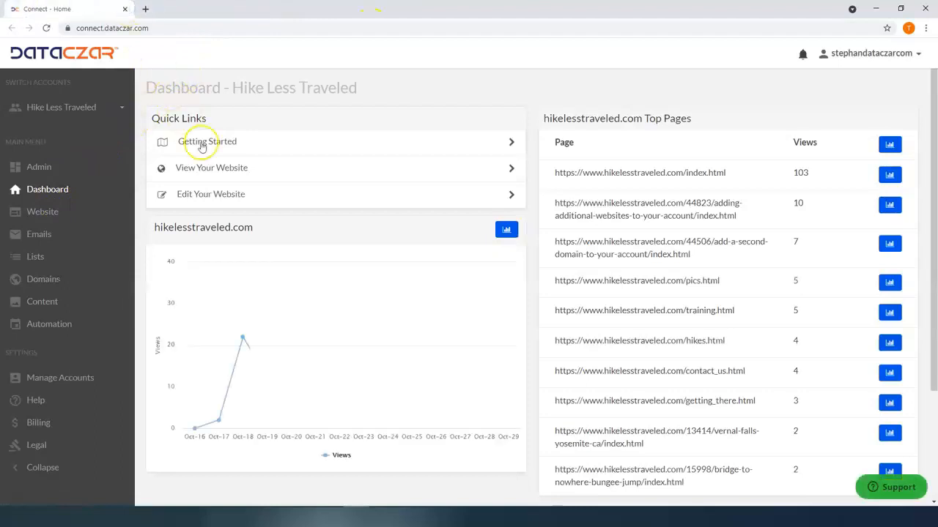
key(F11)
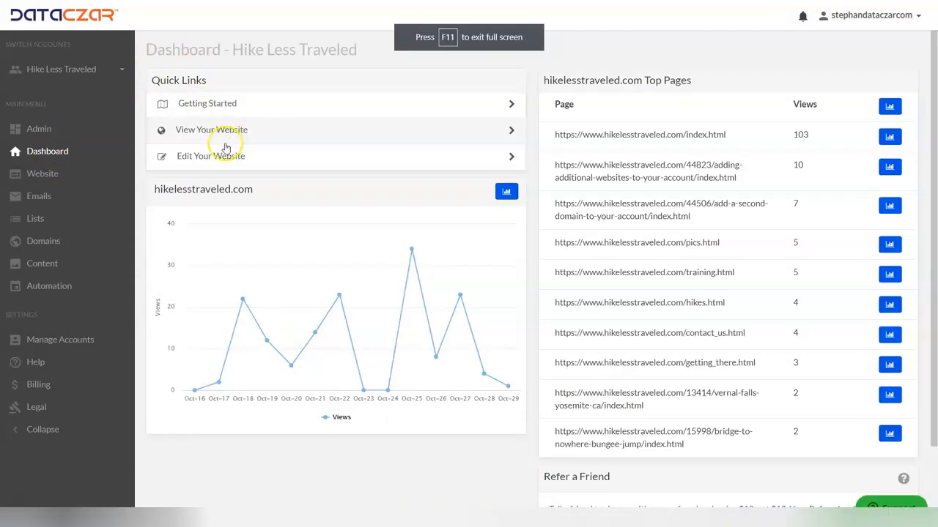
- Visit the live hikelesstraveled.com site from the website overview and open its post "How to Create an Under Construction Website"
click(44, 179)
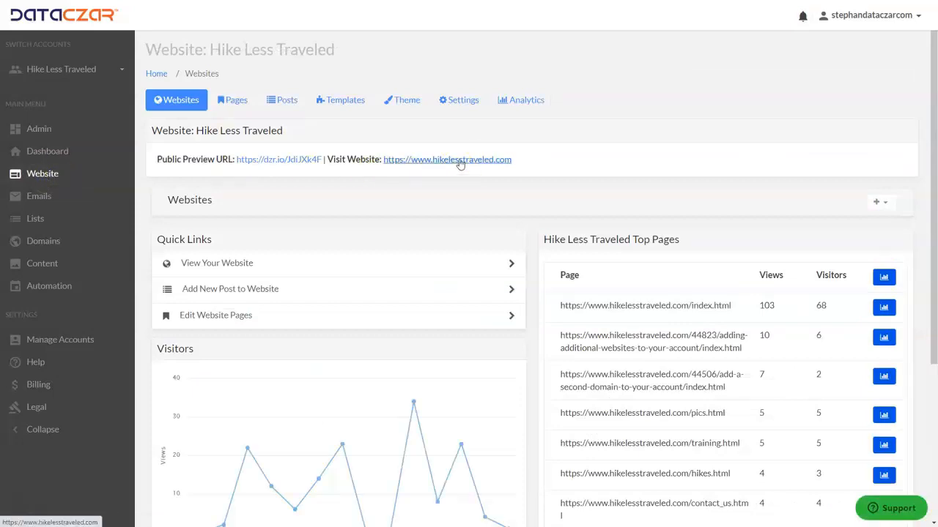
click(459, 159)
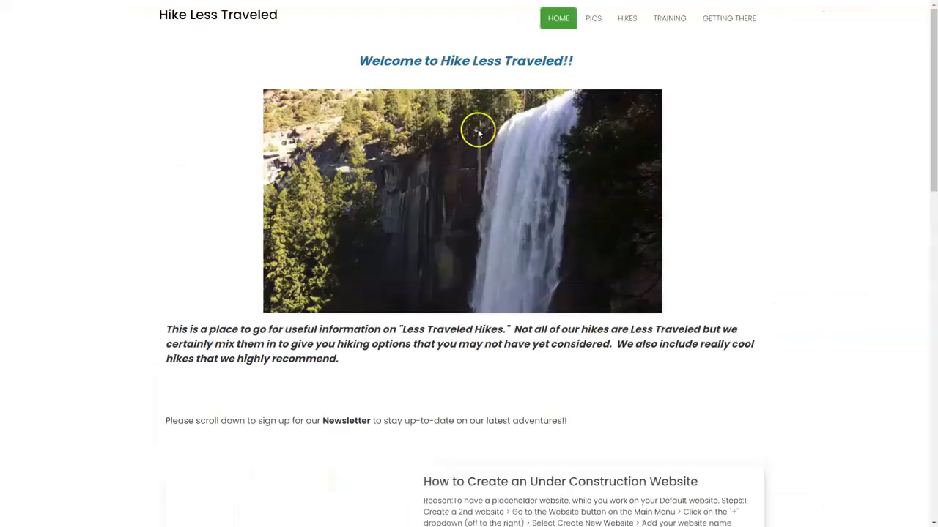
scroll(512, 147, down, 3)
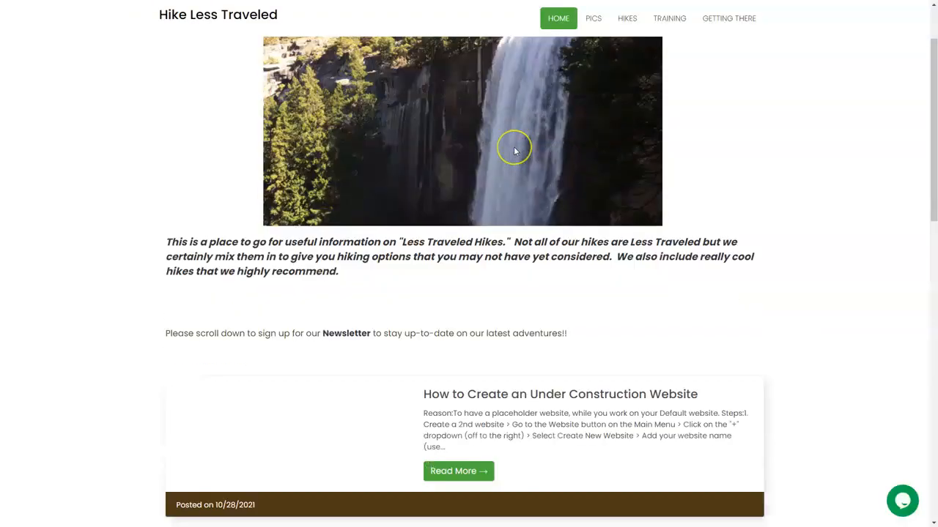
scroll(515, 151, down, 2)
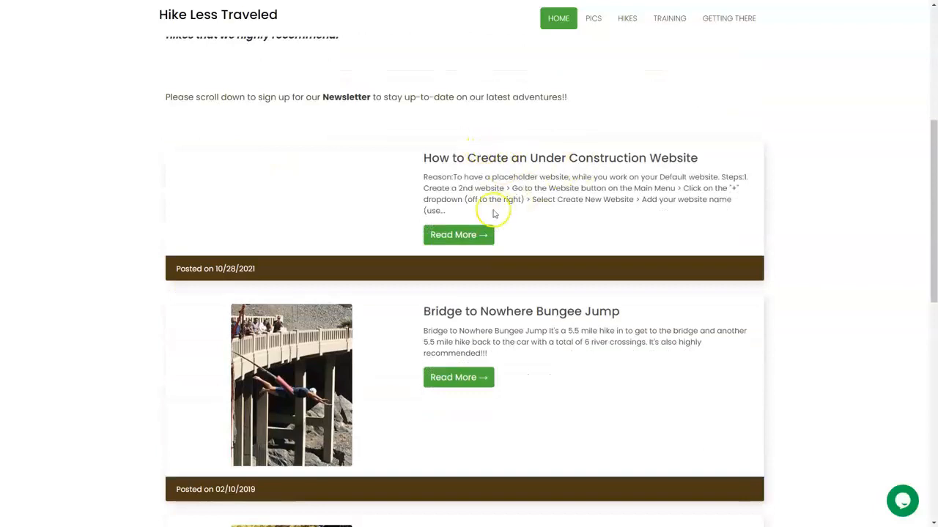
click(474, 238)
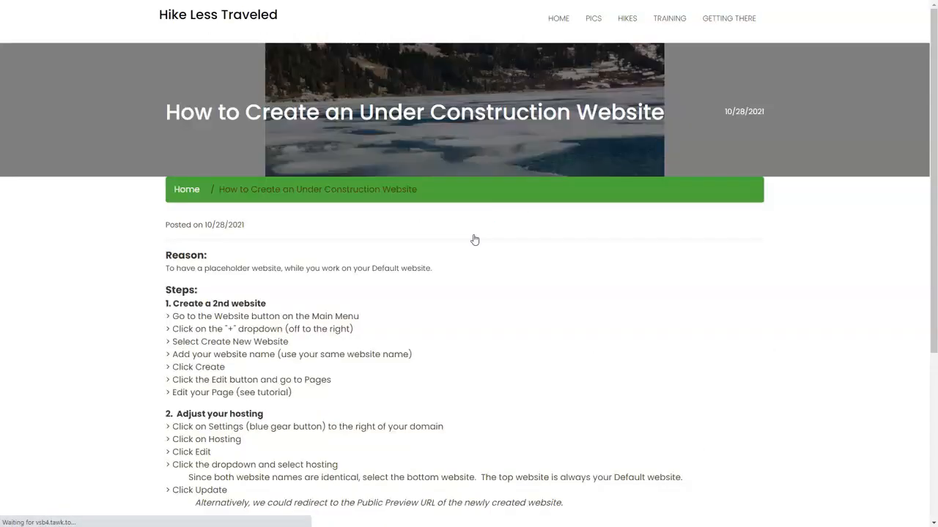
- Read the post's reason for a placeholder site and its steps for creating a 2nd website and adjusting the hosting
scroll(474, 239, down, 2)
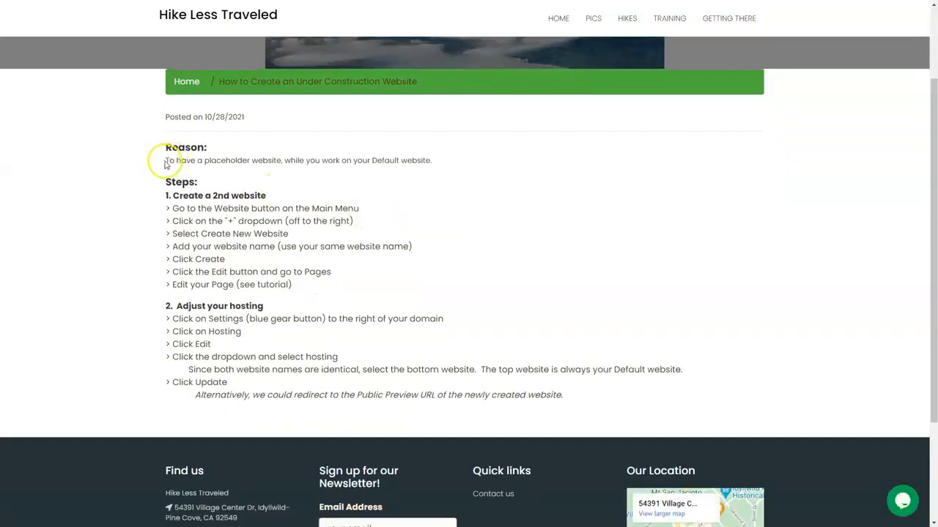
drag(164, 163, 446, 161)
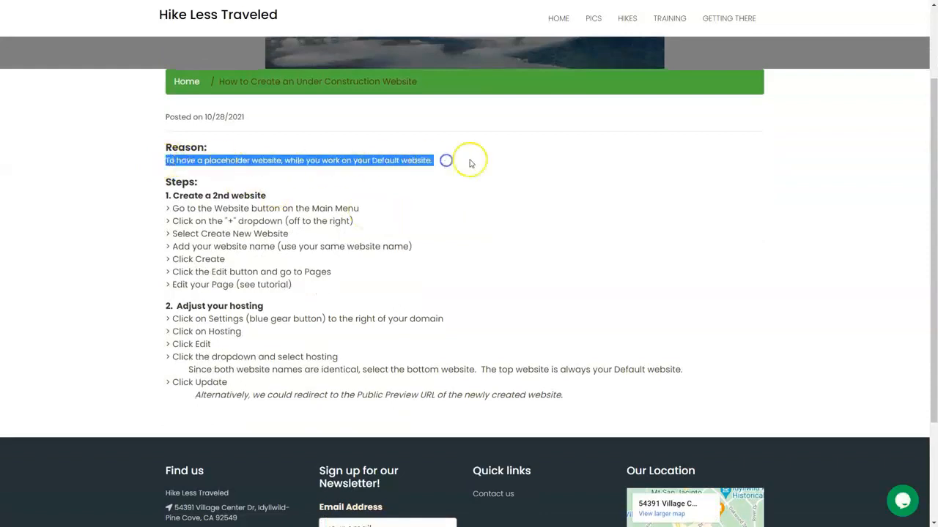
click(470, 161)
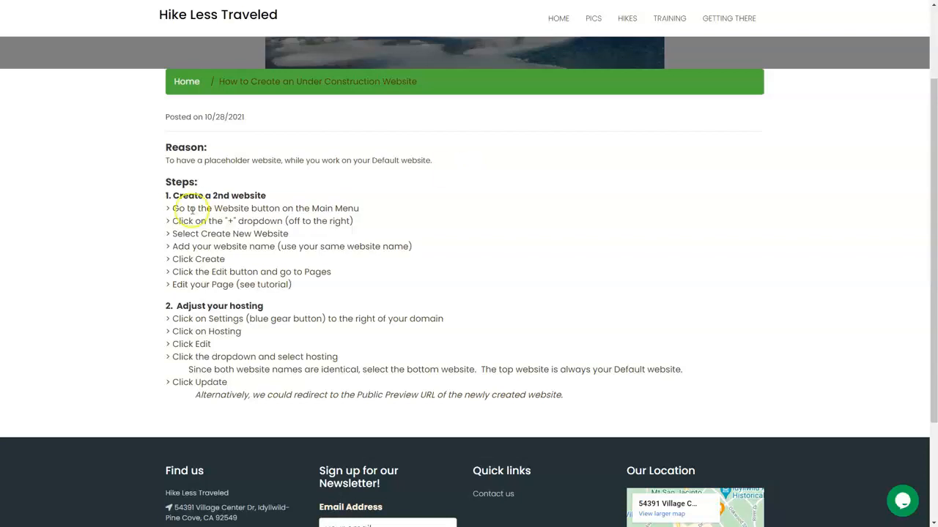
drag(166, 196, 433, 282)
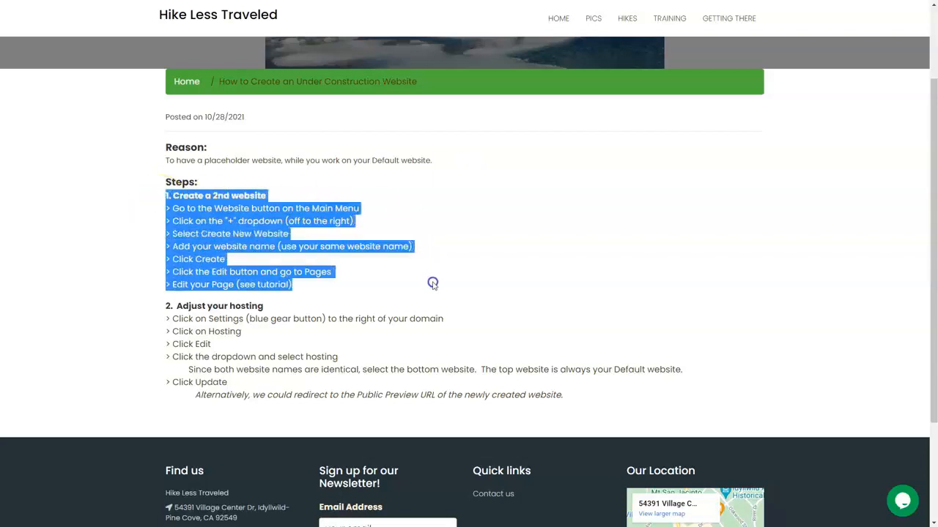
click(468, 264)
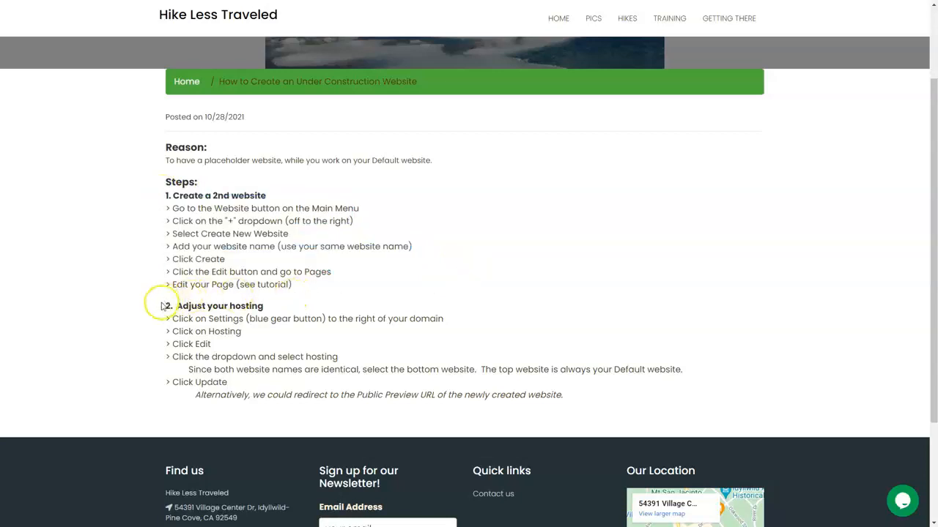
drag(166, 306, 484, 322)
click(520, 260)
click(528, 240)
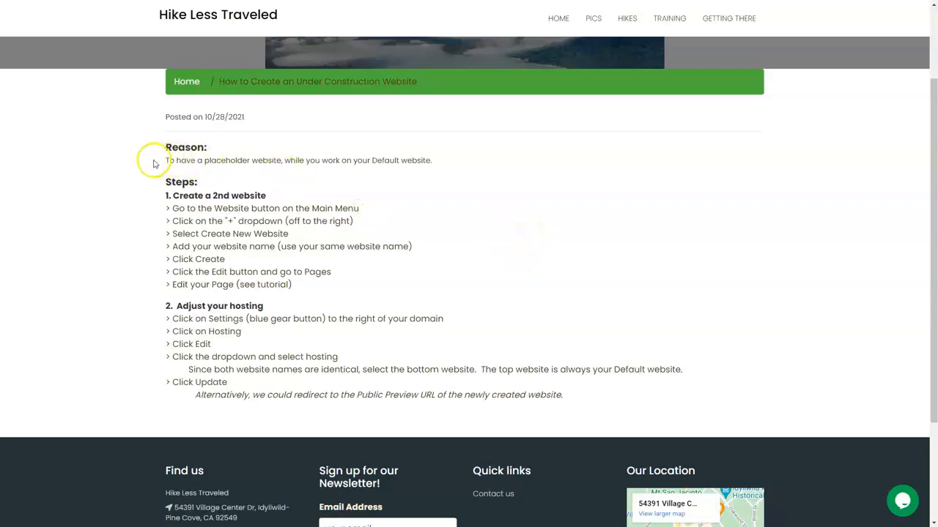
drag(157, 145, 490, 270)
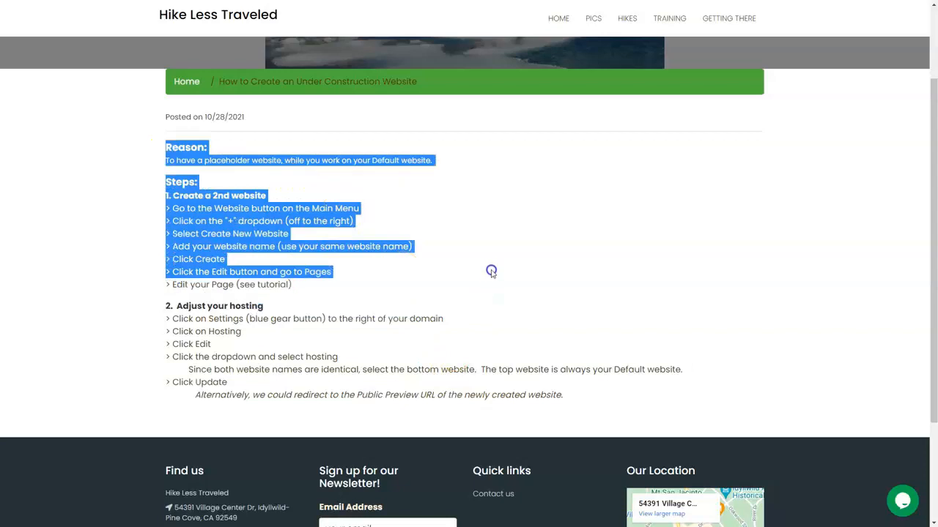
click(506, 228)
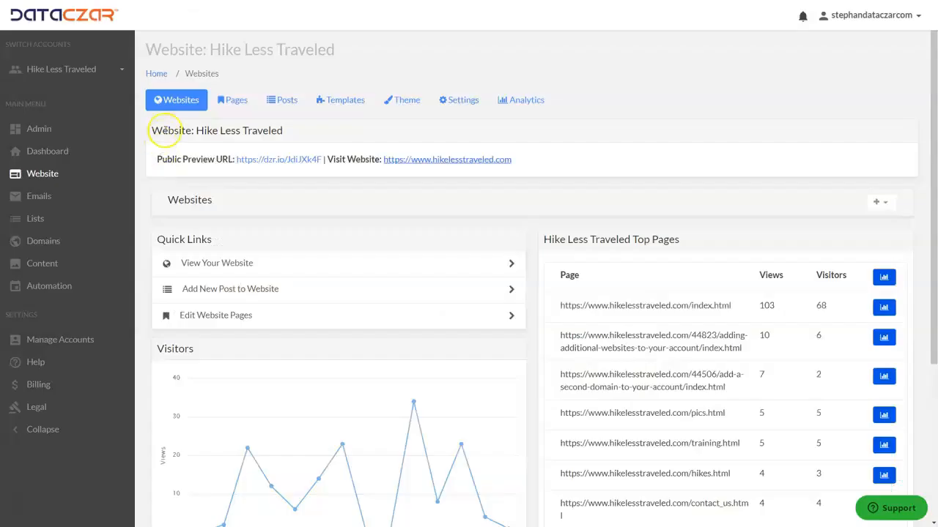
- Return to the account's website overview and start creating a new website
click(46, 157)
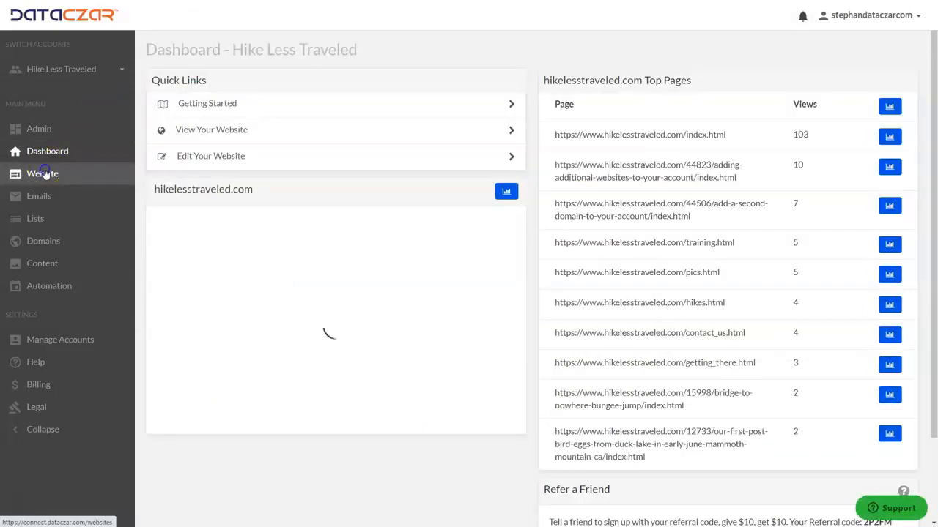
click(45, 175)
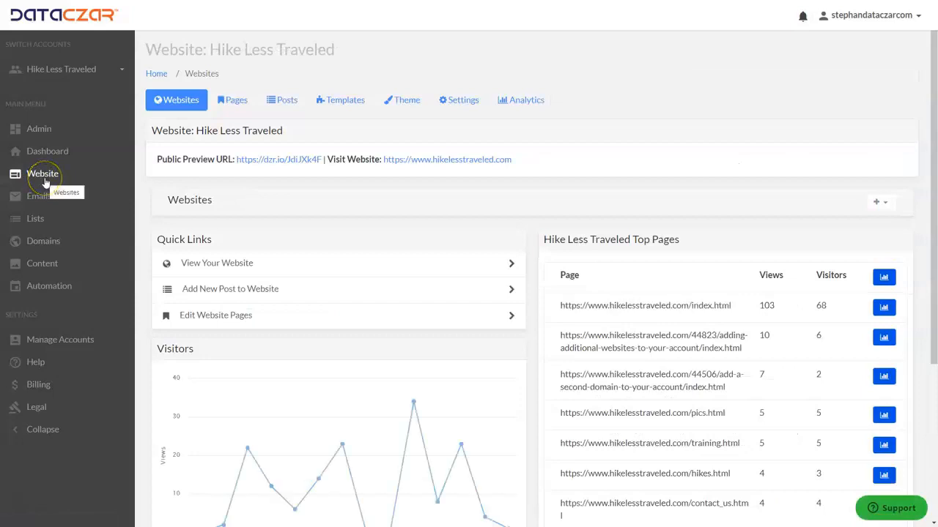
click(878, 204)
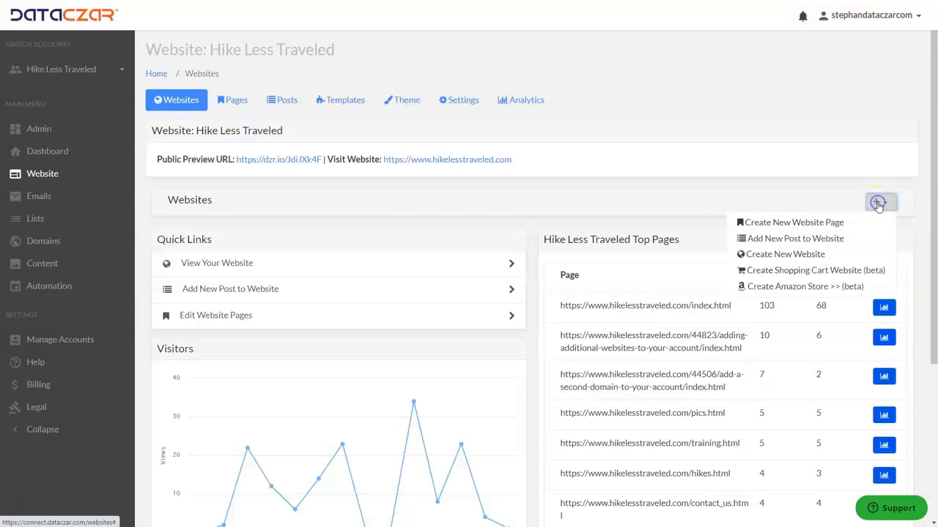
click(782, 255)
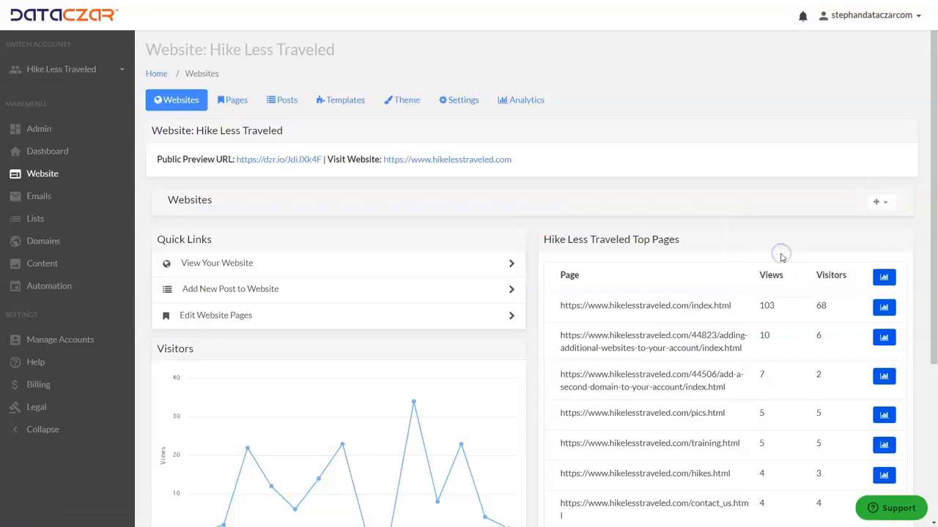
- Name the new website "Hike Less Traveled" and create it
click(279, 160)
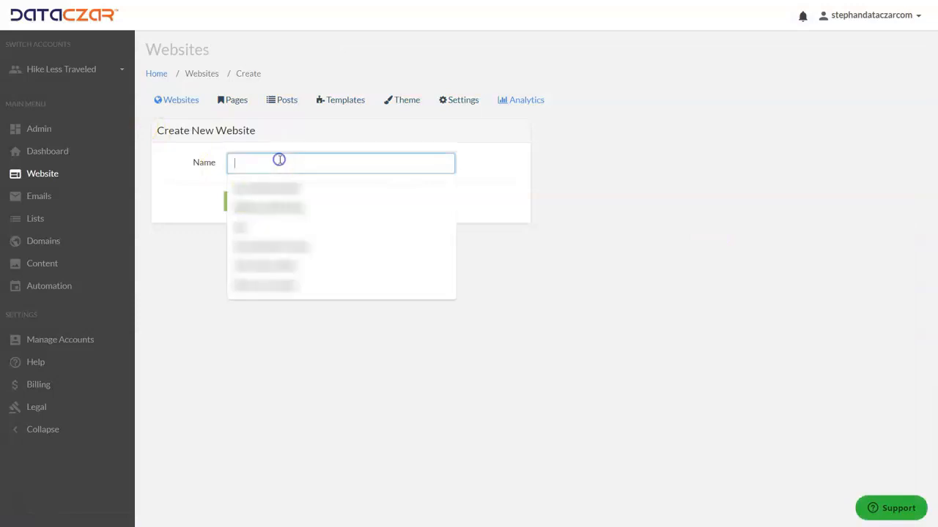
text(H)
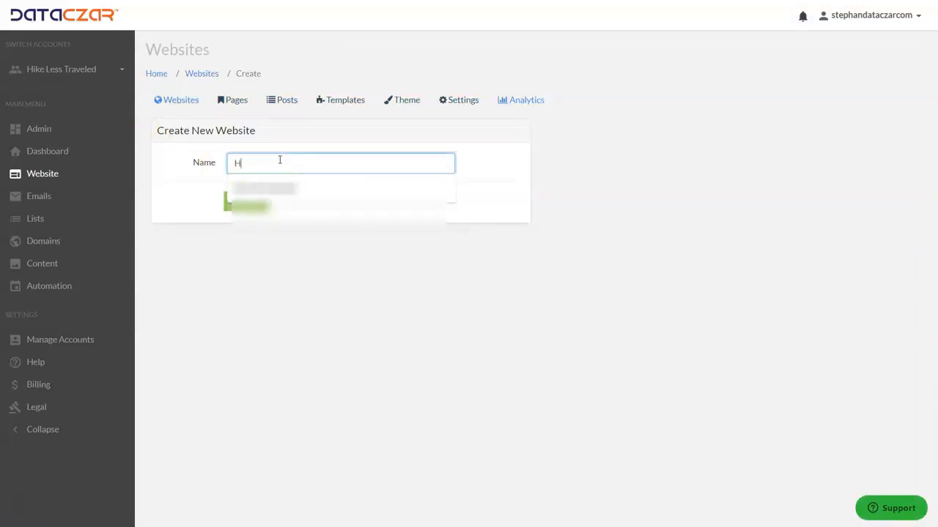
text(ike Less Traveled)
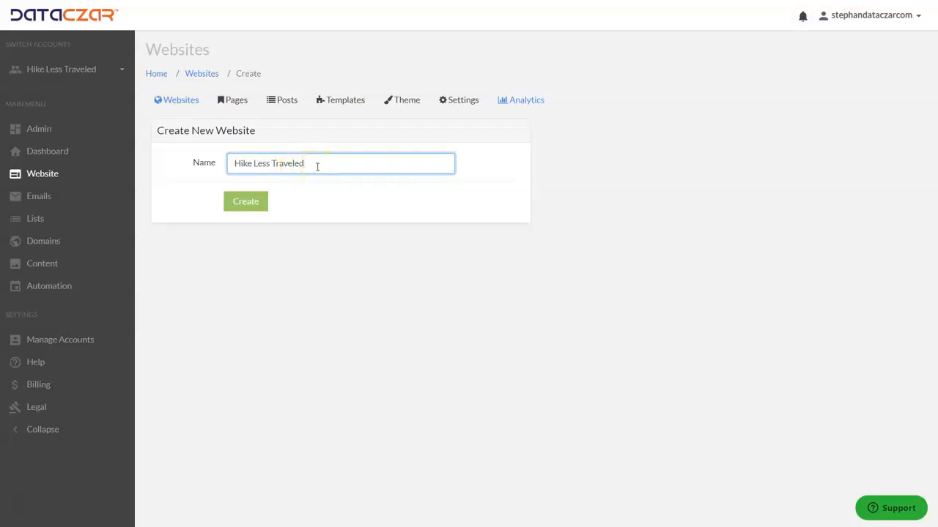
drag(324, 162, 203, 162)
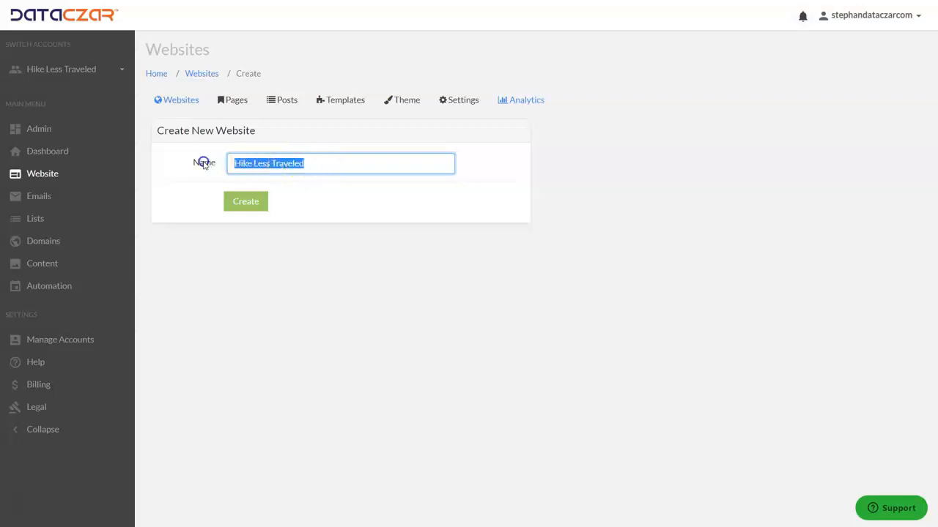
click(321, 165)
click(249, 201)
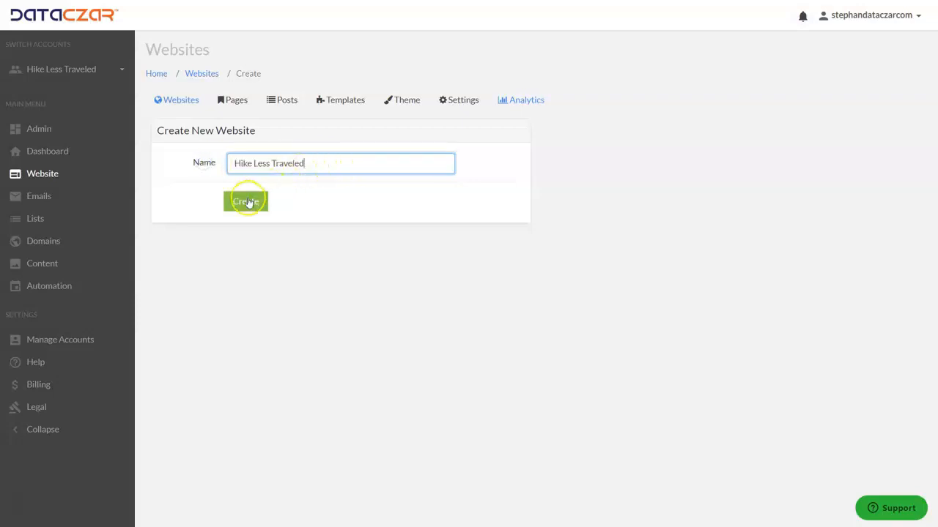
click(249, 205)
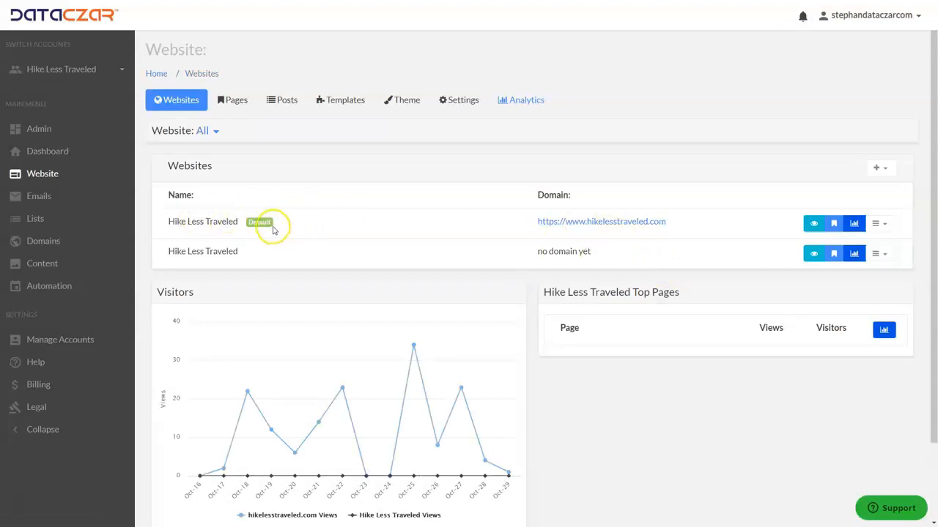
- Open the pages of the second Hike Less Traveled website, the one without a domain, and edit its Home page
drag(170, 254, 241, 251)
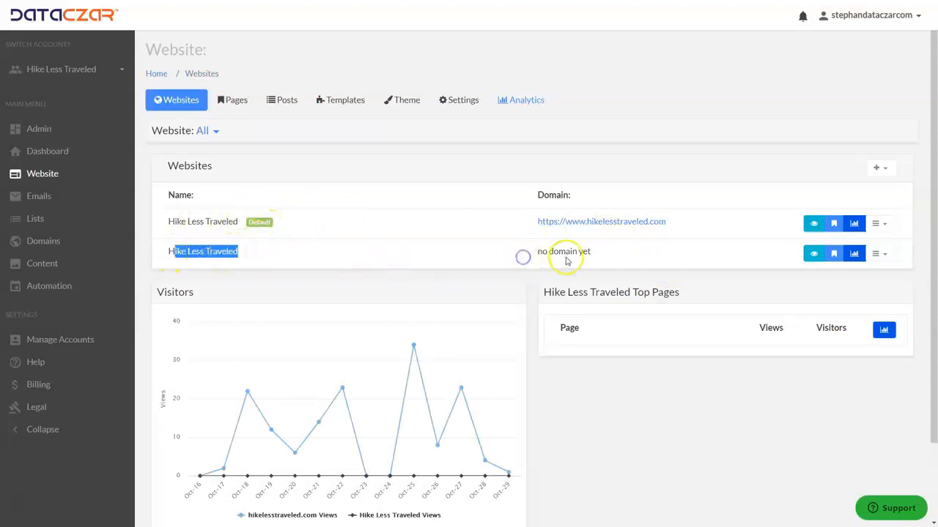
click(684, 249)
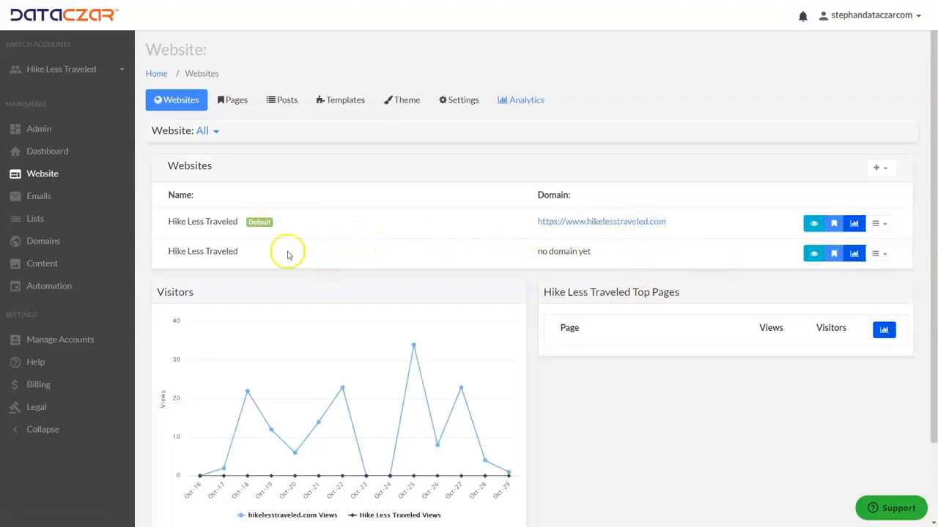
click(834, 256)
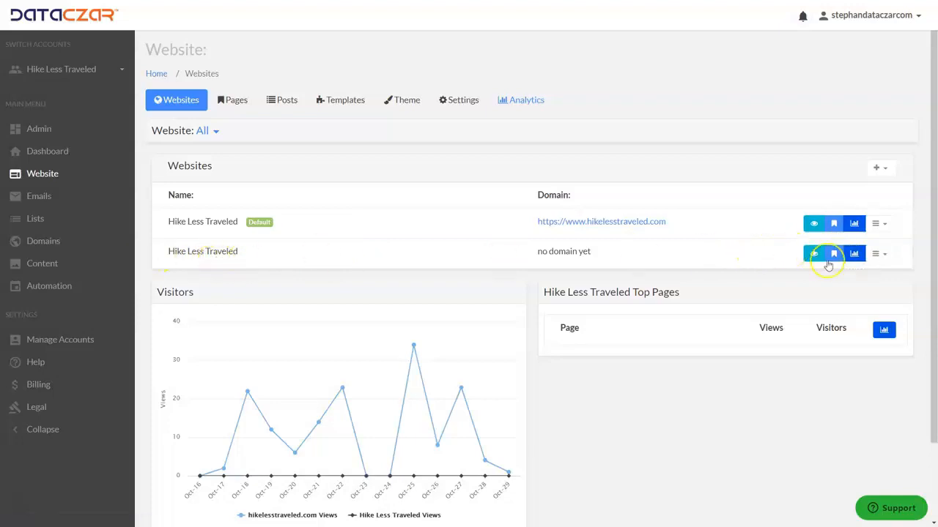
click(832, 255)
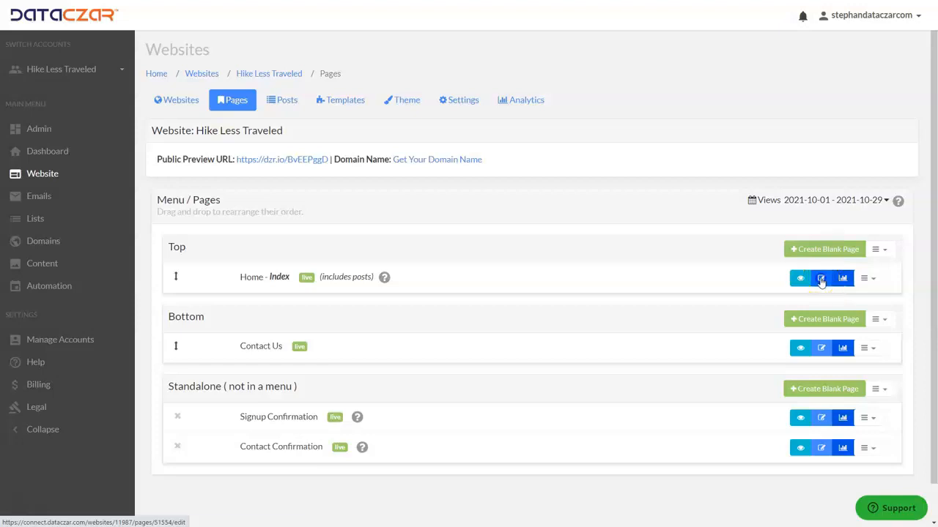
click(821, 279)
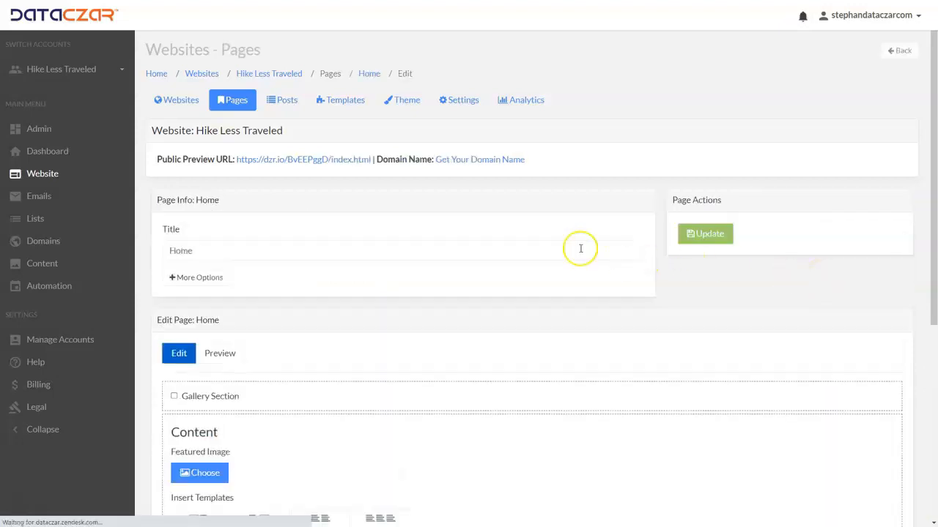
- Add the centred text "Welcome to hikelesstraveled.com" to the Home page's content
scroll(429, 193, down, 5)
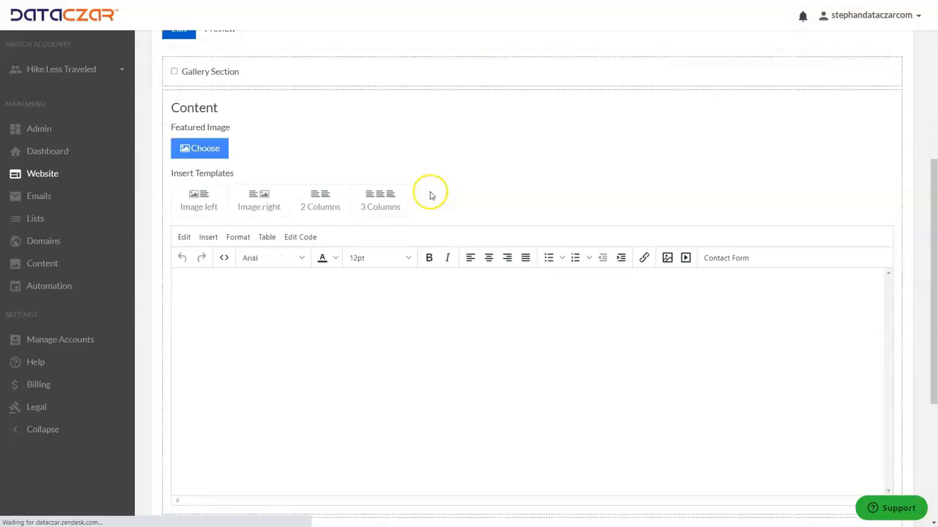
scroll(439, 205, down, 1)
click(516, 230)
click(488, 205)
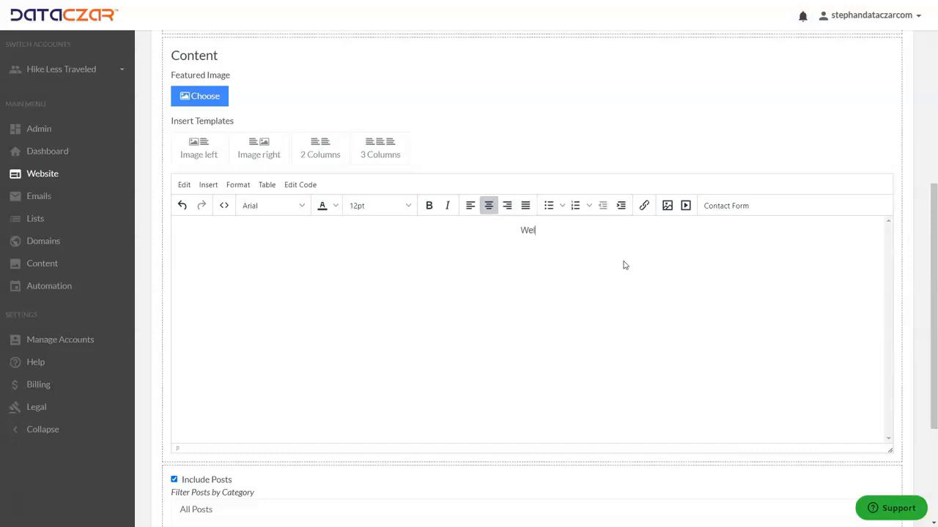
text(Welcome to hikelesstra)
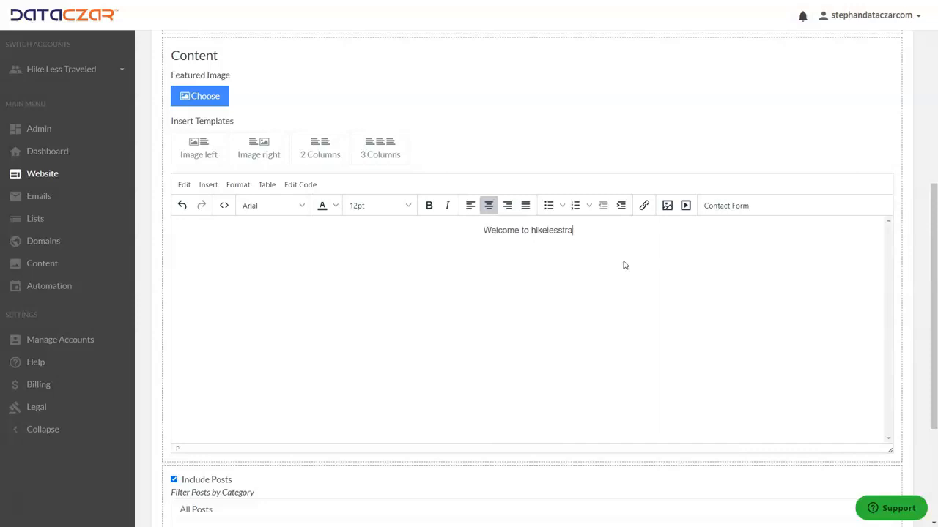
text(veled.com)
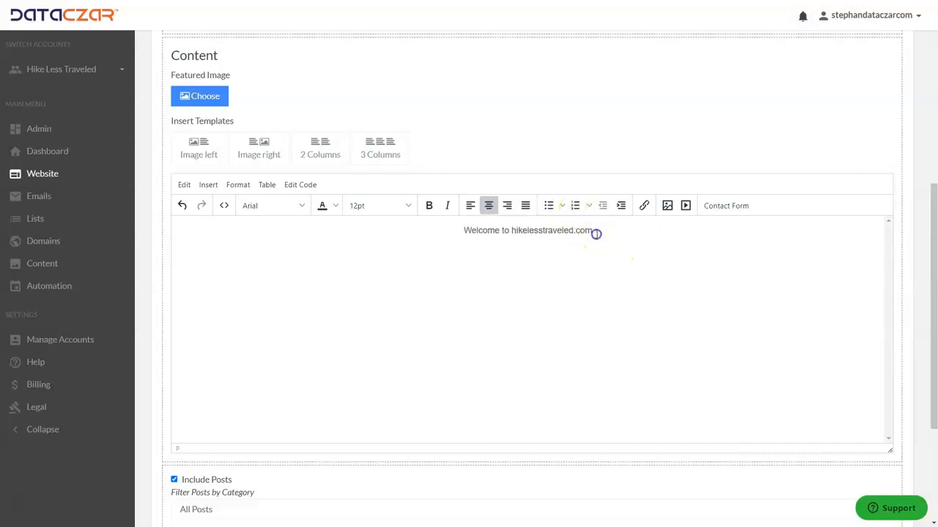
- Make the whole line "Welcome to hikelesstraveled.com" bold in the Home page's content
drag(574, 230, 446, 229)
click(429, 205)
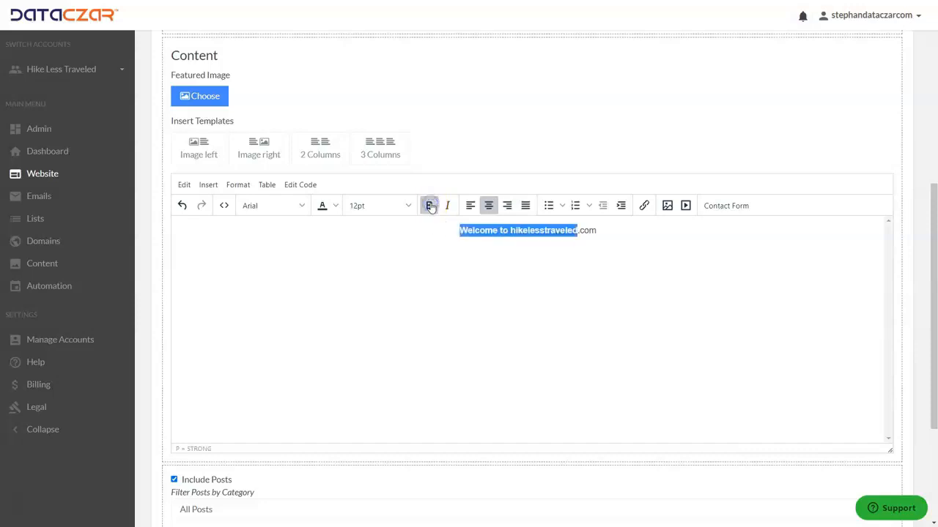
drag(623, 228, 440, 225)
click(429, 205)
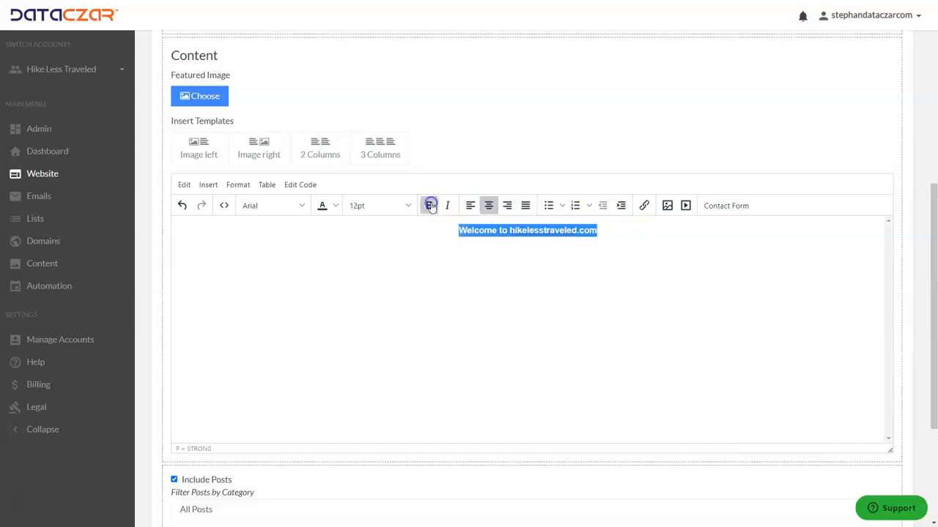
- Set the welcome line's font size to 14pt and start a new line below it
click(381, 206)
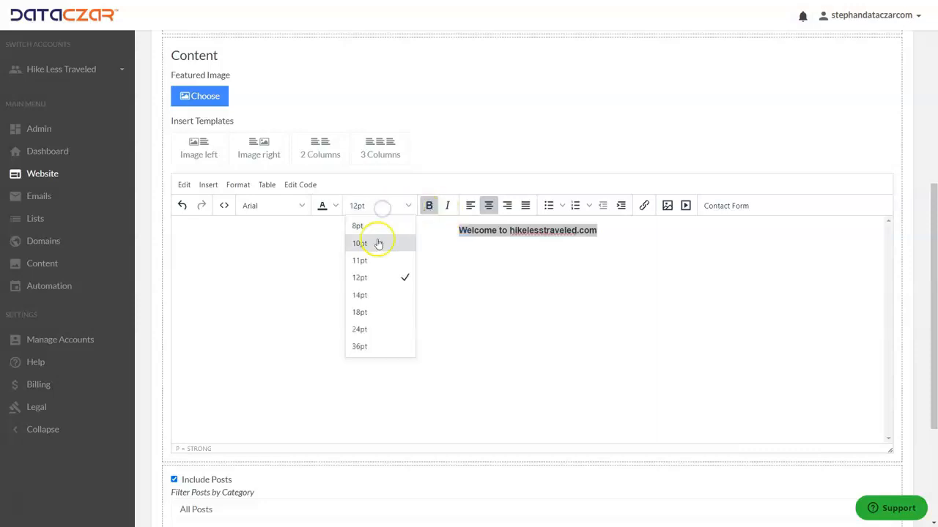
click(362, 312)
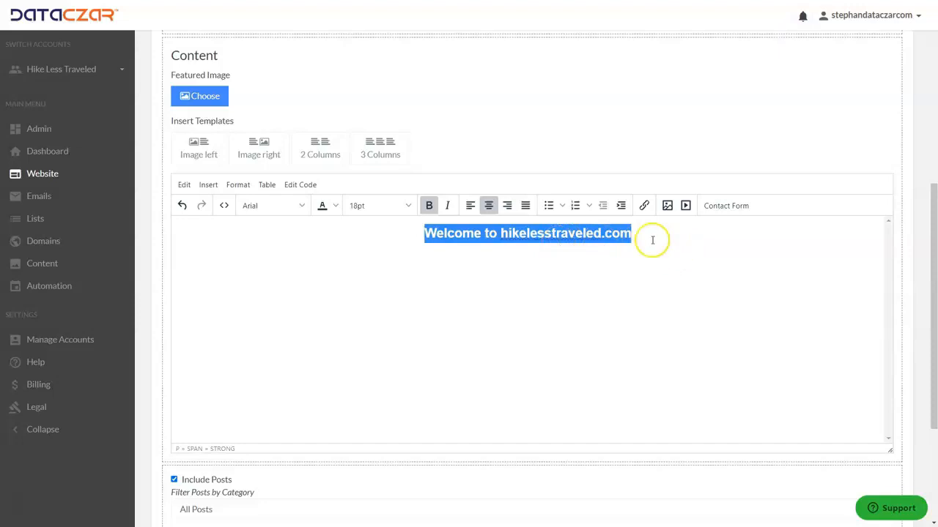
click(407, 206)
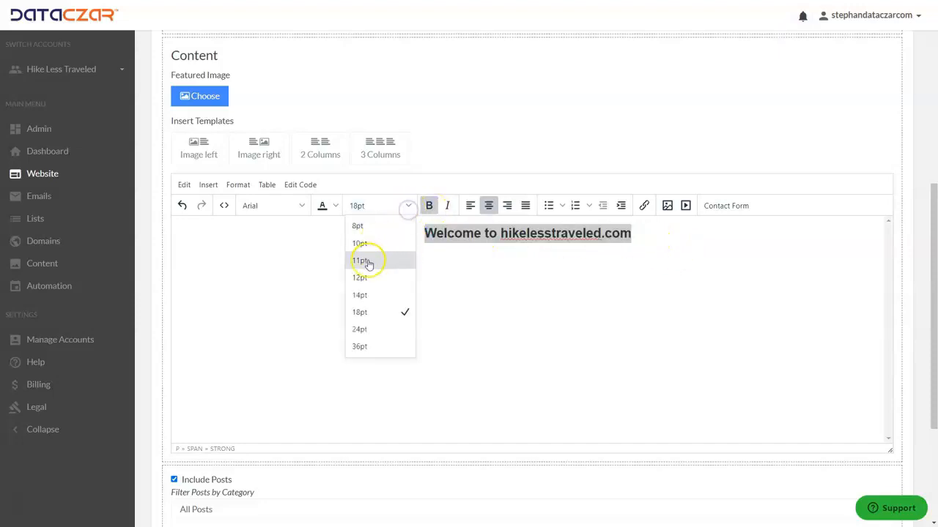
click(360, 295)
click(628, 230)
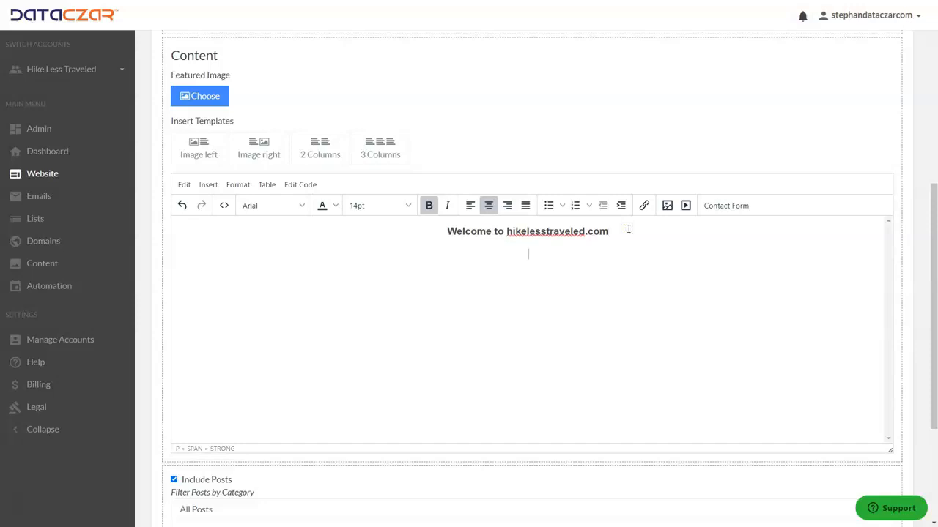
- Start inserting an image below the welcome line and search the free images for "under construction"
click(667, 208)
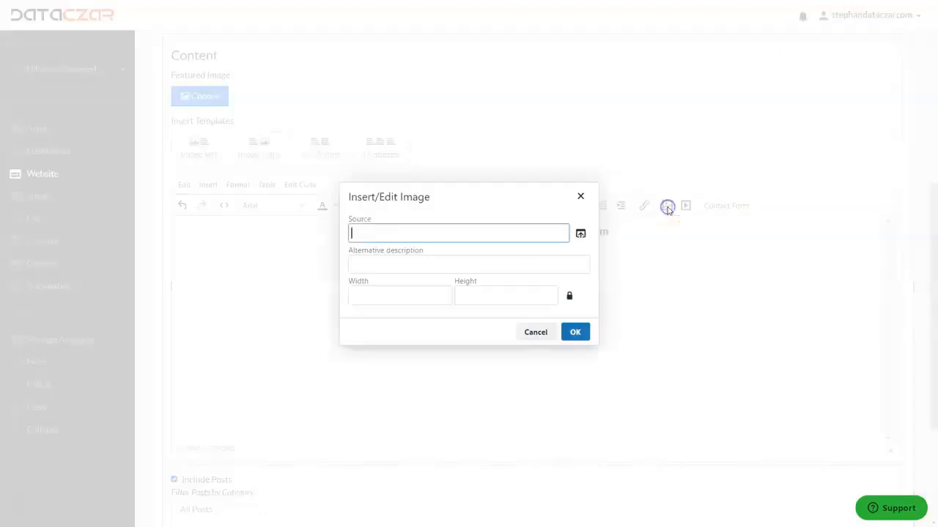
click(580, 235)
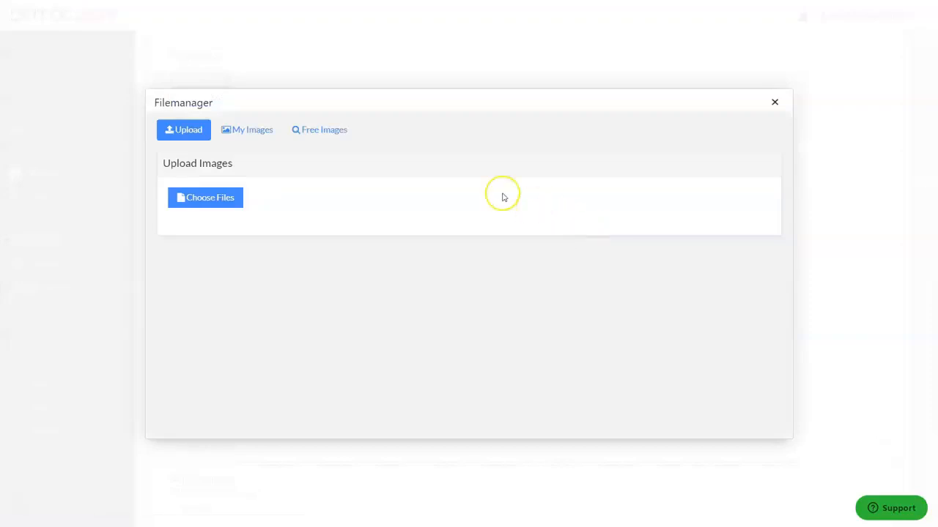
click(331, 132)
click(262, 191)
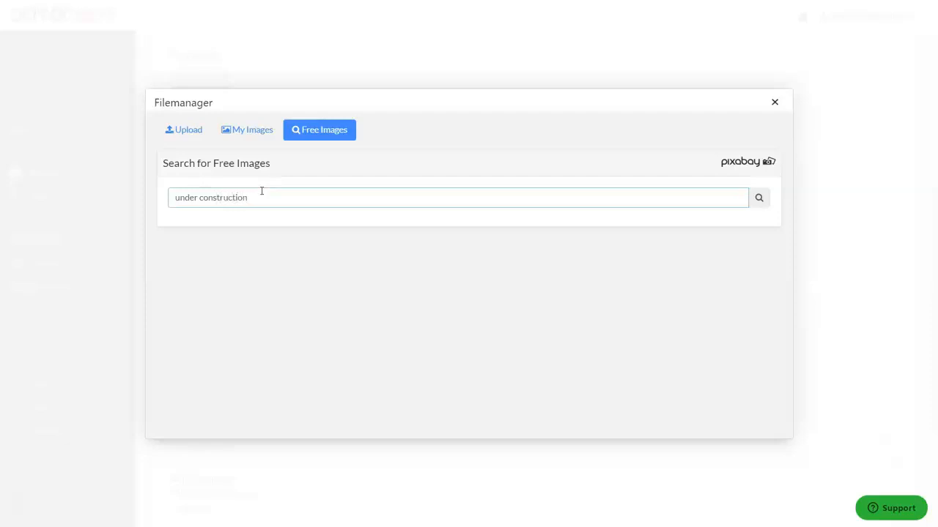
key(Return)
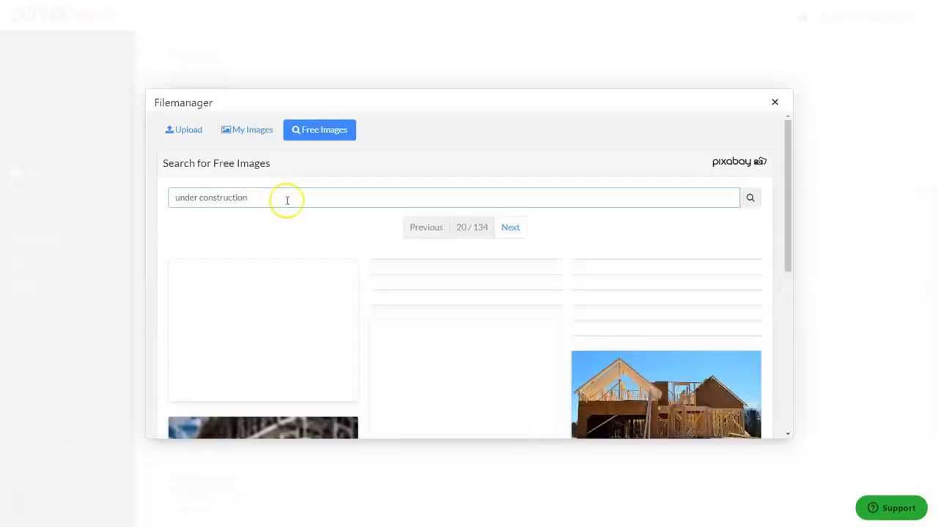
- Insert the "Site Under Construction" sign image with yellow tape from the second page of results into the content
scroll(428, 278, down, 2)
scroll(432, 294, down, 10)
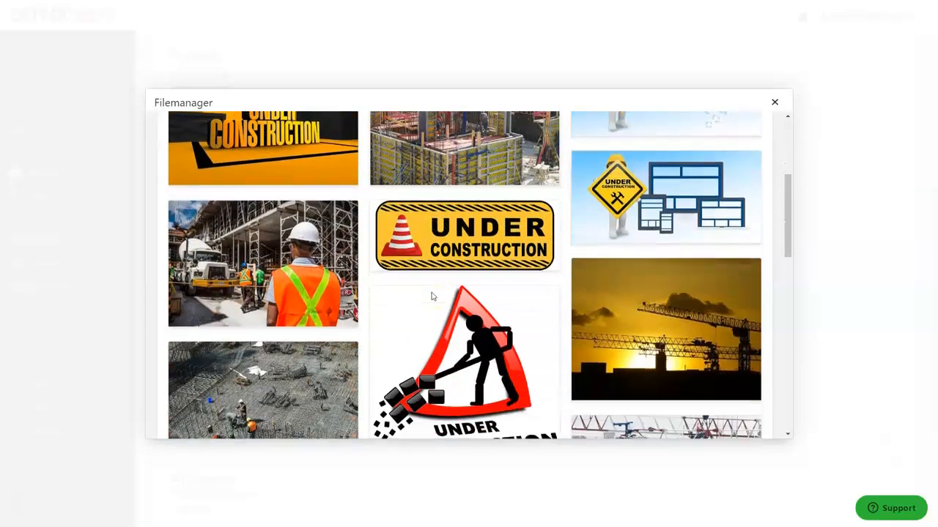
scroll(432, 295, down, 1)
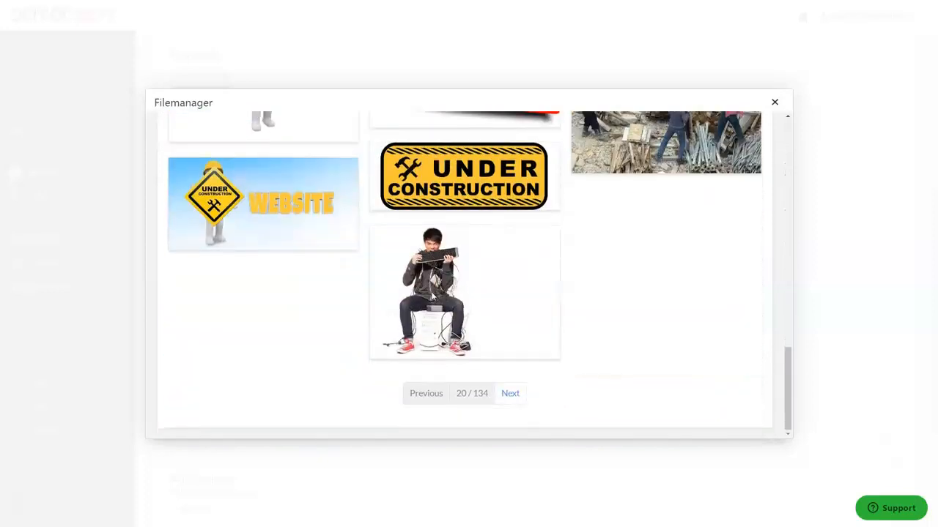
click(512, 393)
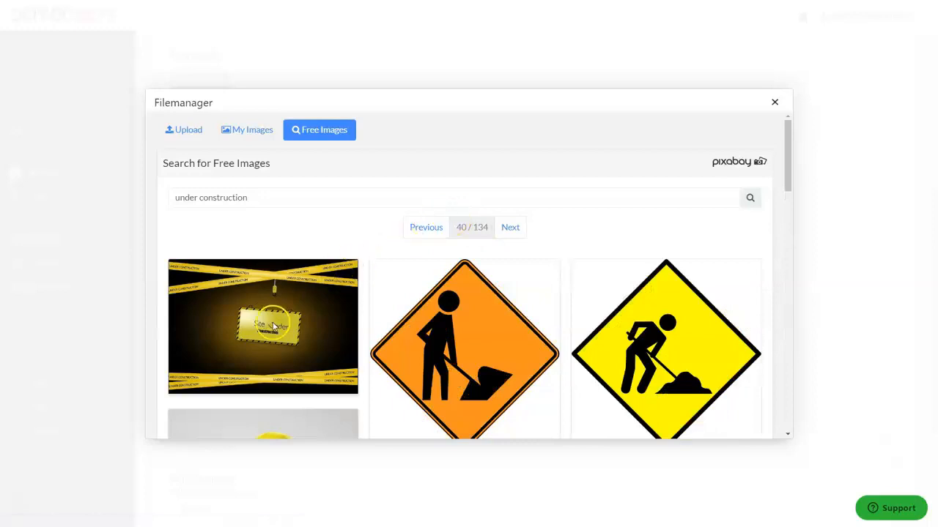
click(271, 331)
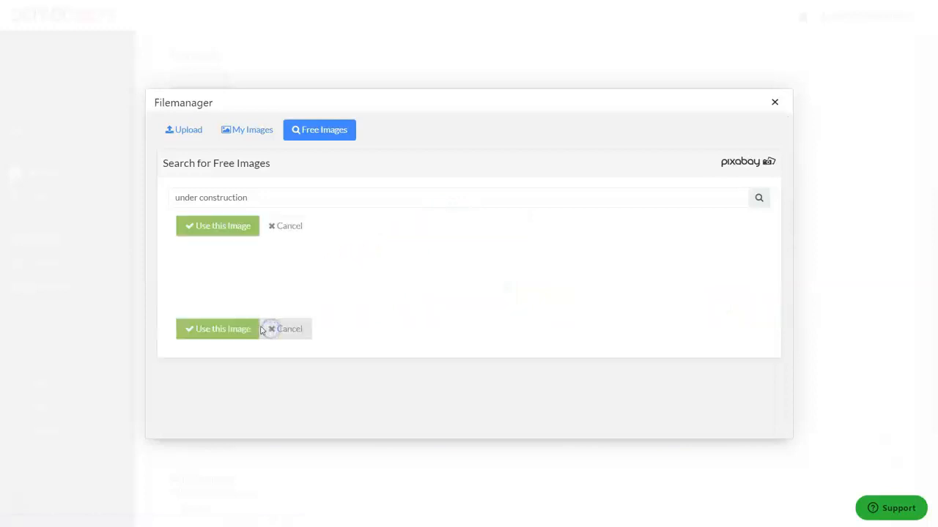
click(220, 227)
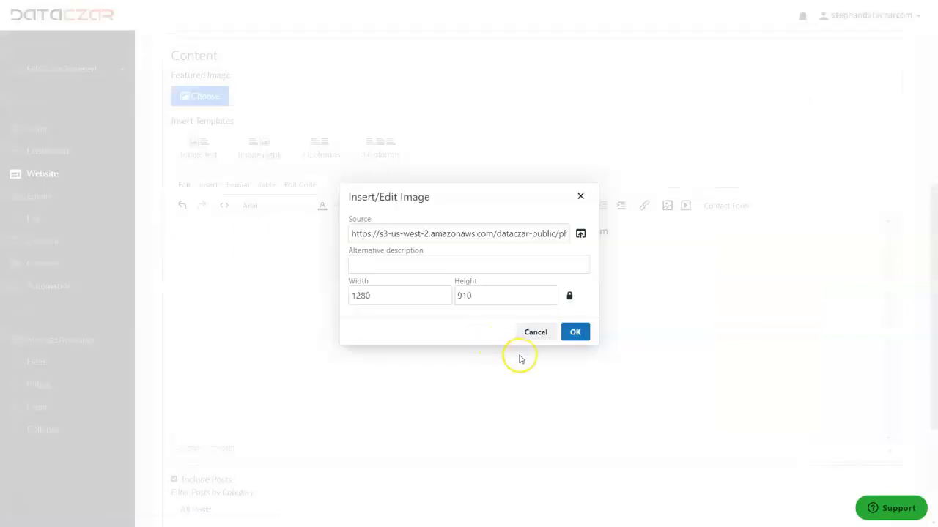
click(576, 332)
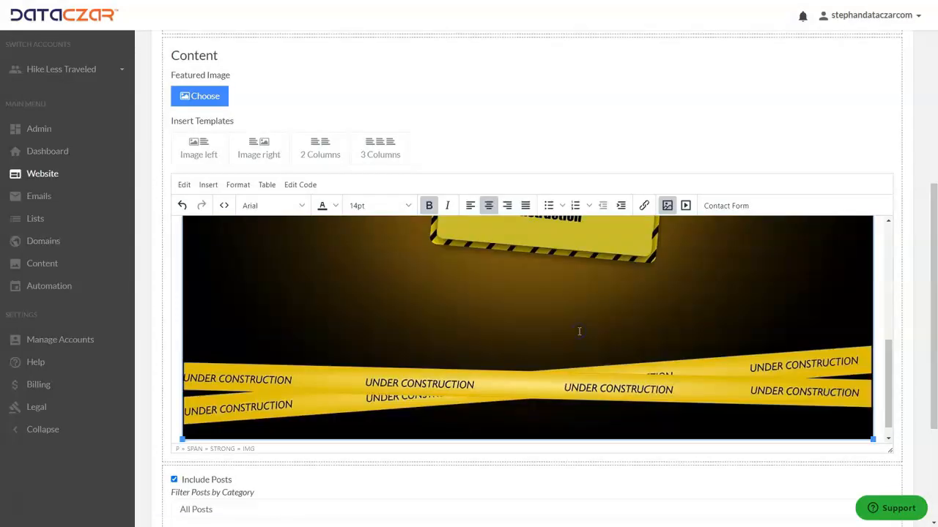
- Shrink the inserted under-construction image slightly so it is narrower than the content area
scroll(579, 332, up, 5)
scroll(471, 309, down, 4)
click(471, 308)
scroll(330, 322, down, 3)
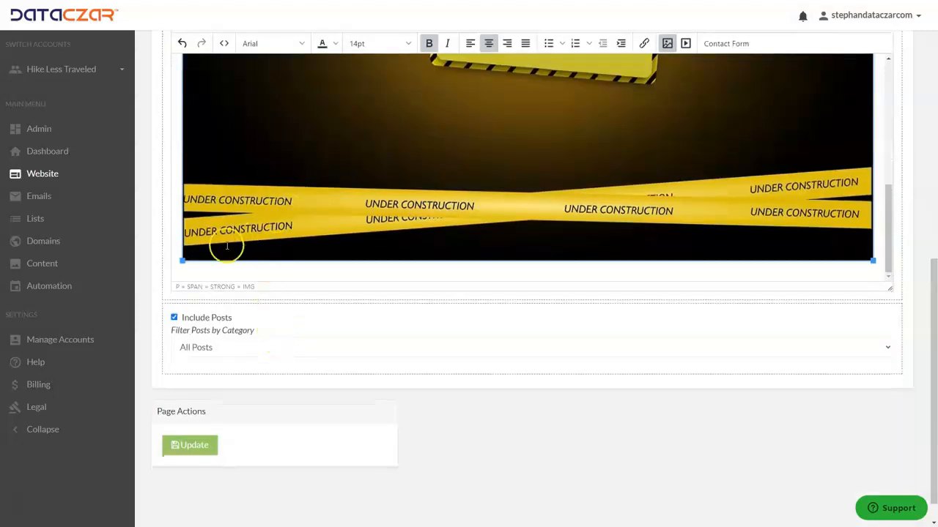
drag(182, 260, 278, 207)
scroll(281, 206, up, 5)
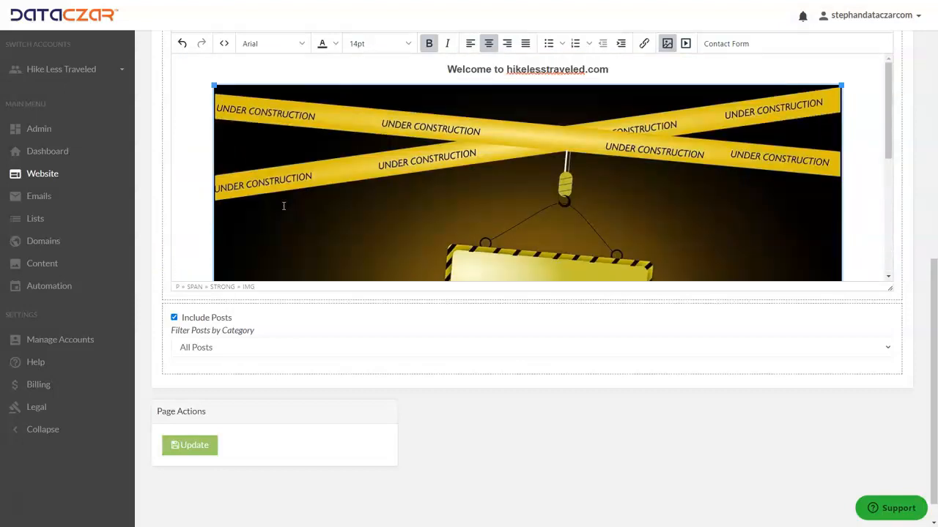
- Save the changes to the Home page and review its updated content
scroll(284, 206, down, 5)
click(194, 415)
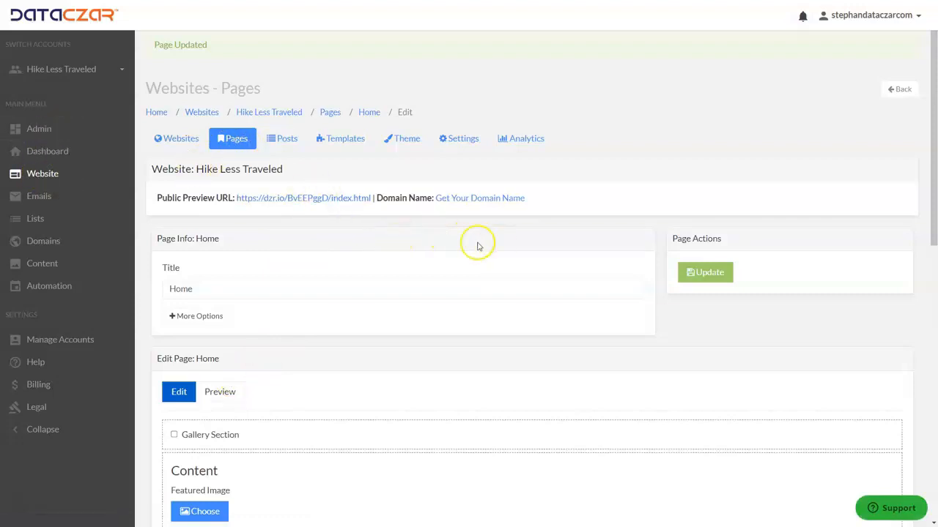
scroll(654, 227, down, 2)
scroll(540, 230, down, 3)
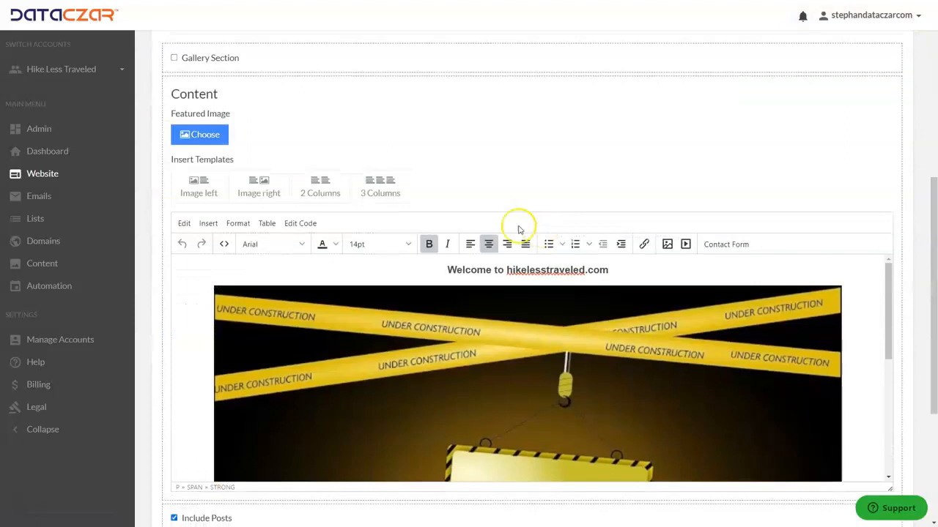
scroll(430, 209, up, 3)
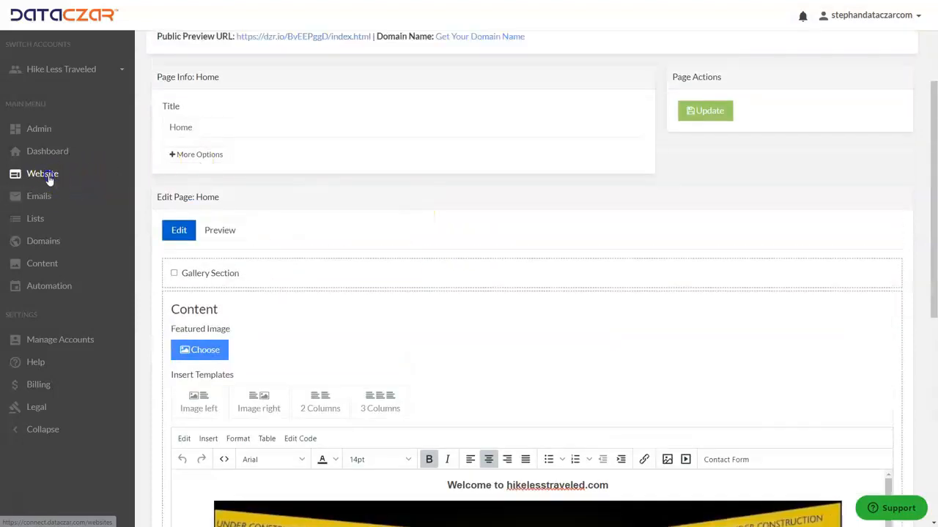
- Check the domain assignments in the website overview and domain list, and open the hosting settings of hikelesstraveled.com
click(47, 179)
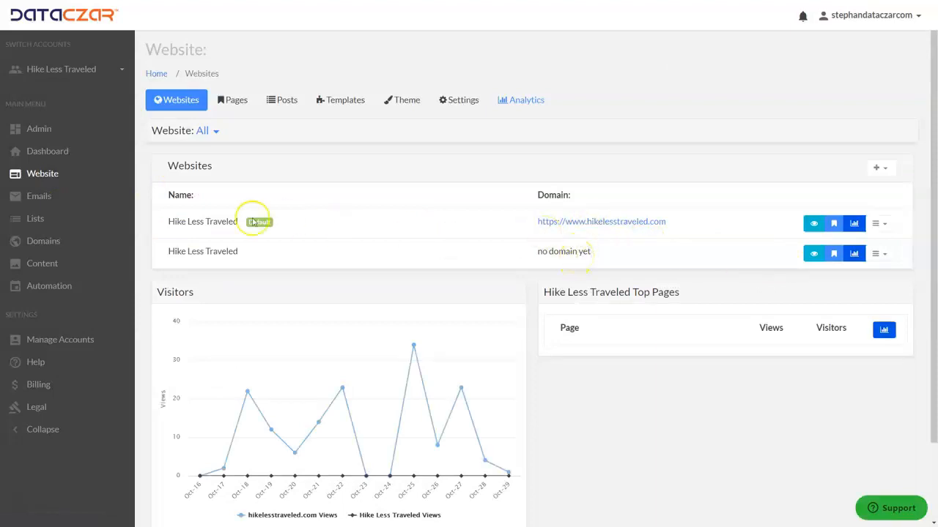
click(46, 249)
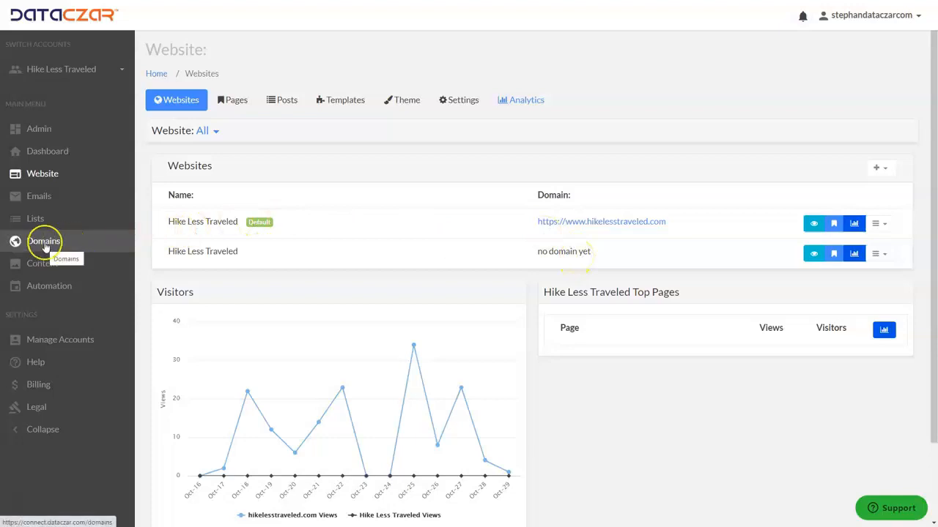
click(46, 247)
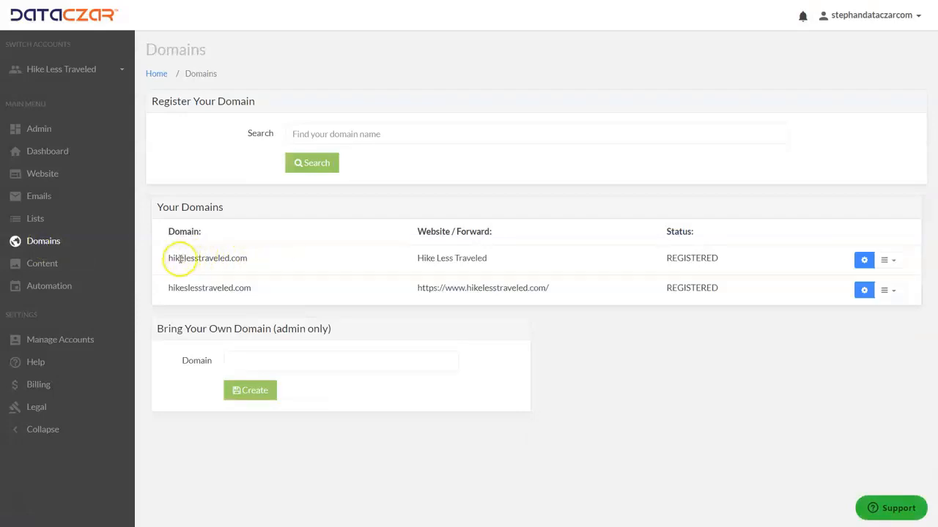
drag(180, 258, 488, 261)
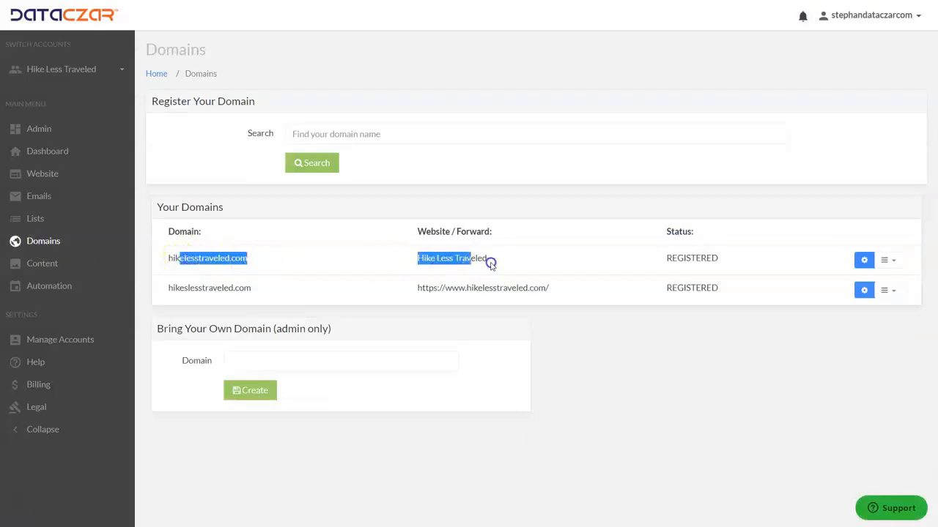
click(537, 260)
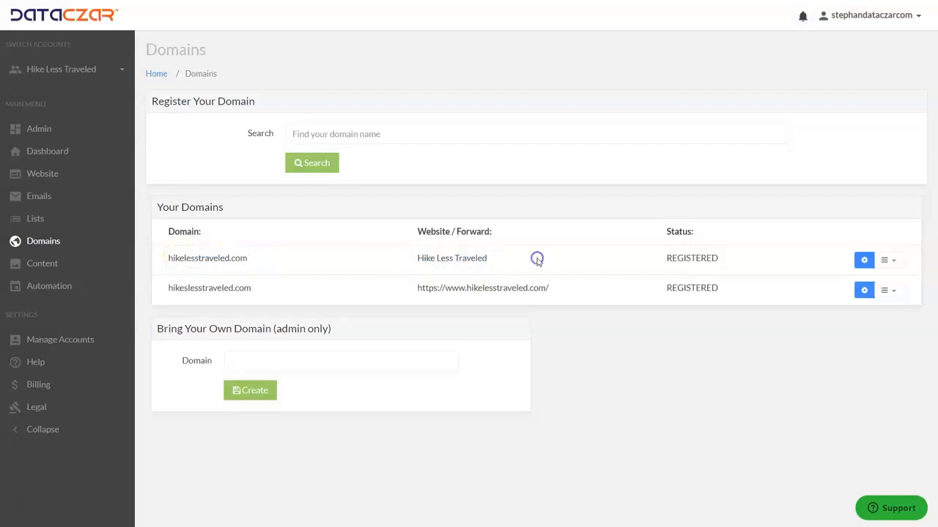
click(864, 261)
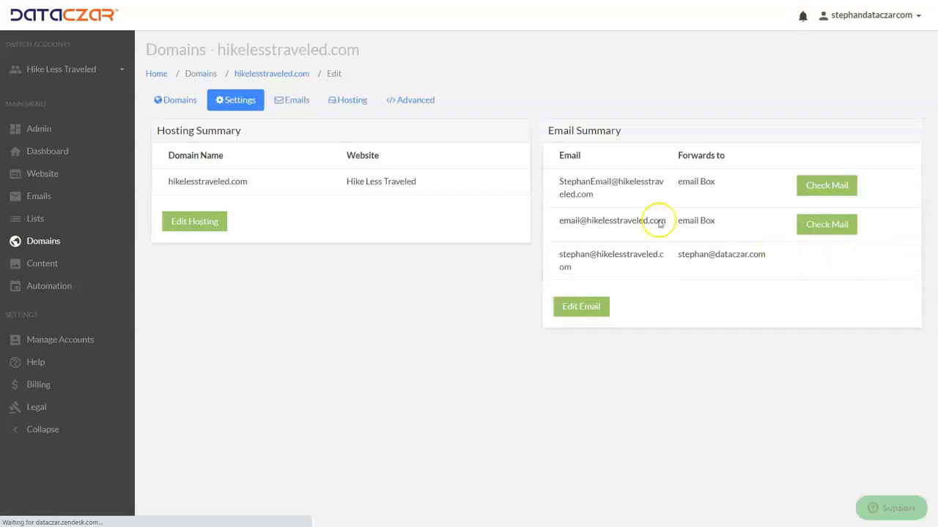
click(352, 101)
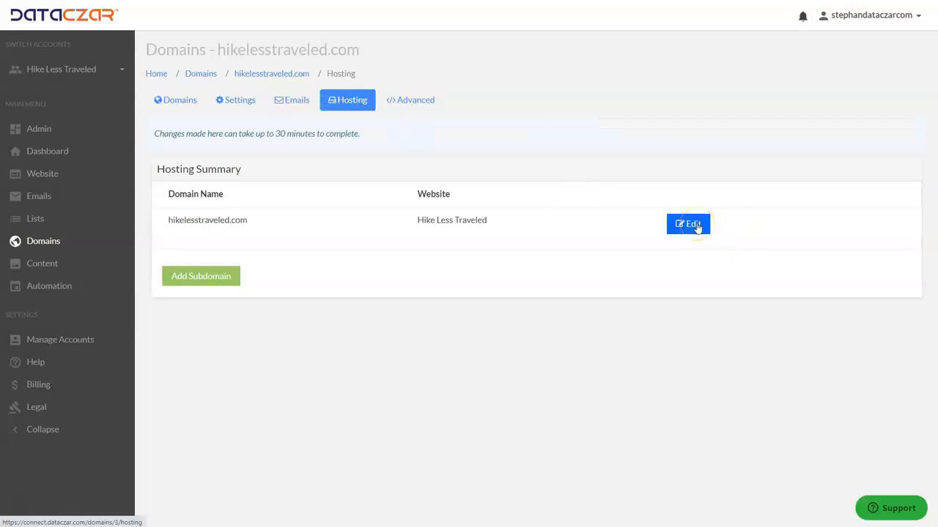
- Change the hosting of hikelesstraveled.com to the second Hike Less Traveled website in the list and save the change
click(697, 228)
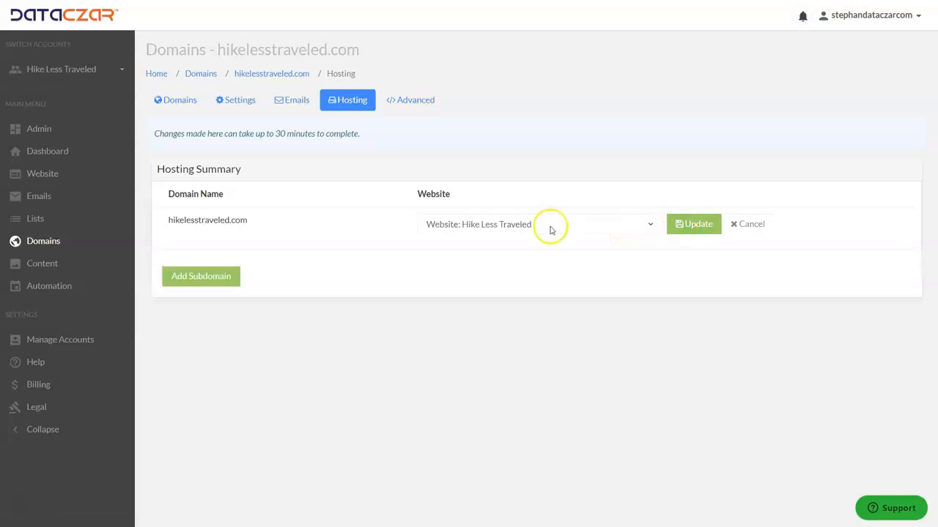
click(649, 226)
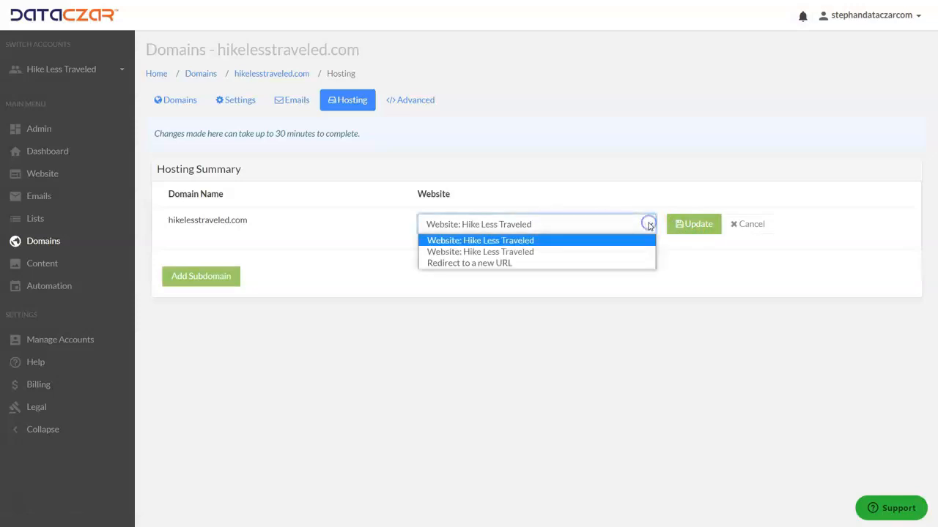
click(523, 252)
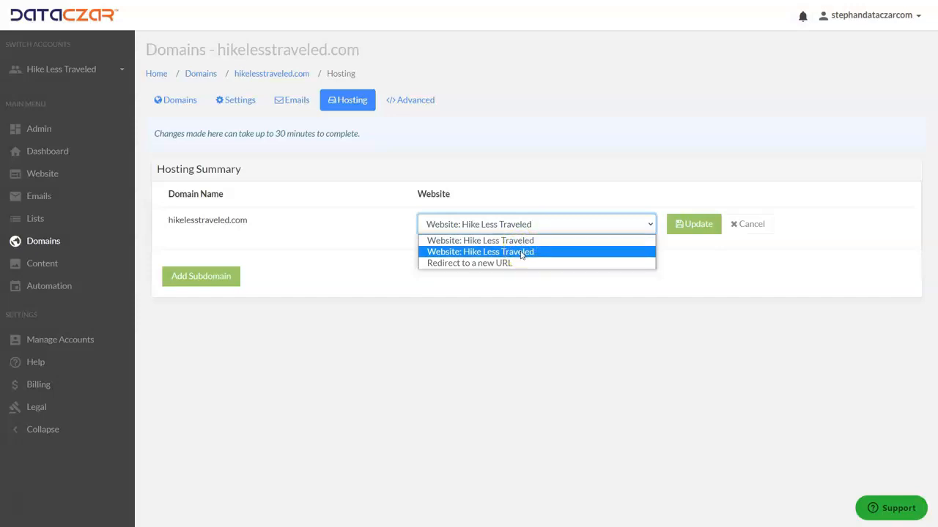
click(522, 252)
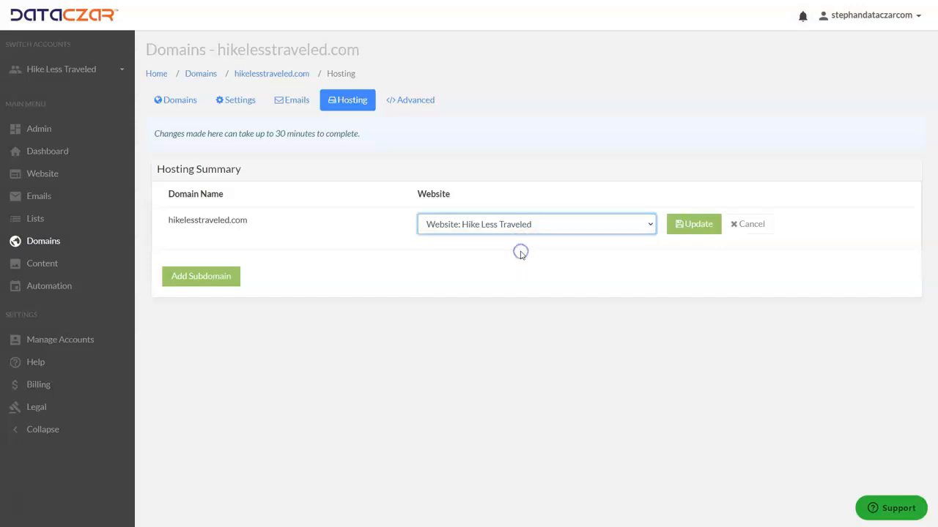
click(698, 226)
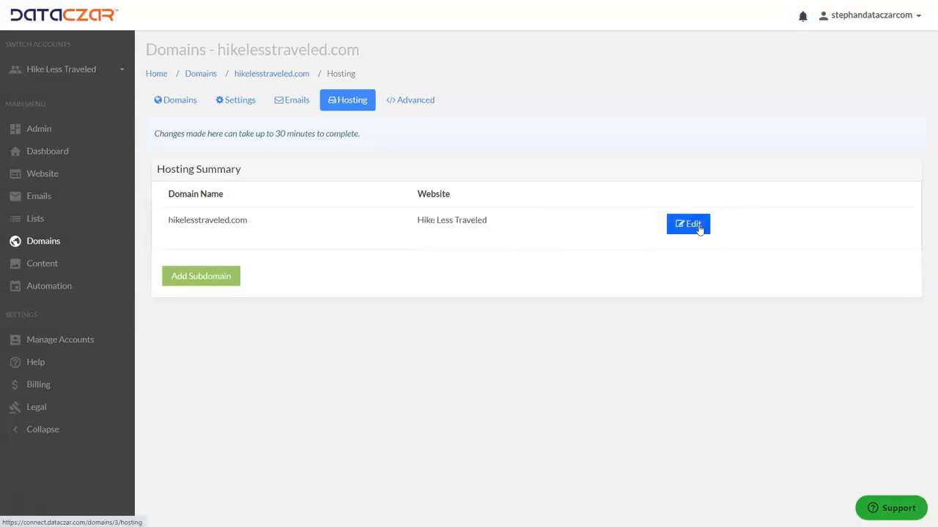
- Return to the website overview and check which Hike Less Traveled website now holds the domain
click(46, 177)
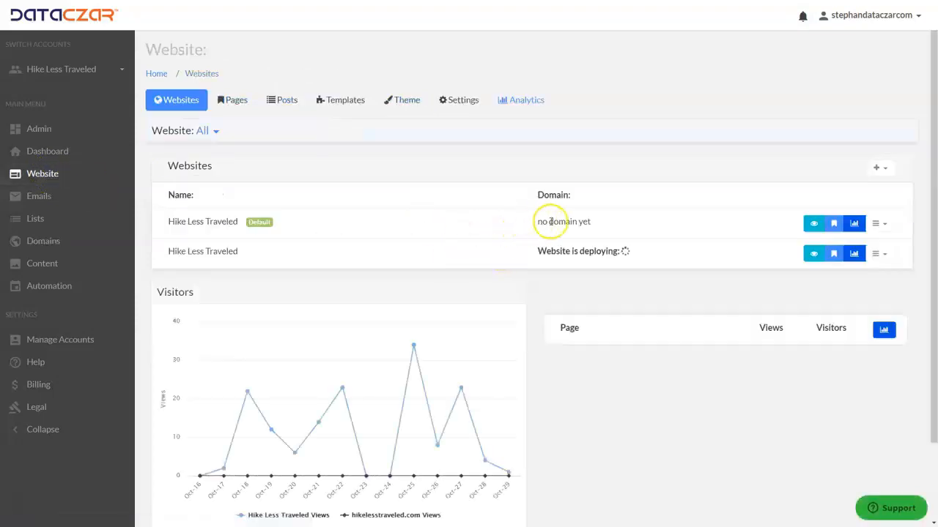
drag(252, 221, 287, 225)
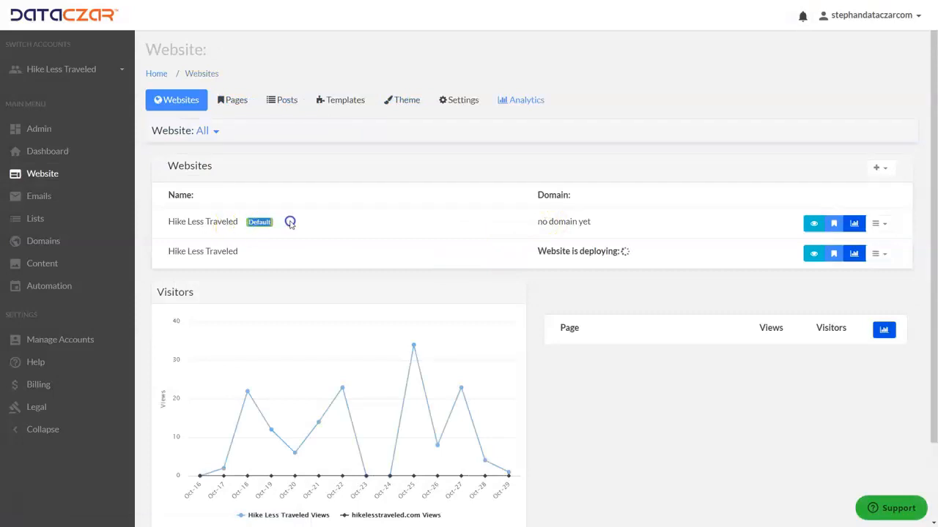
- Open the Dataczar Help Center from the account's help section and look through its topics, including the Website Help articles
drag(537, 221, 586, 218)
click(606, 218)
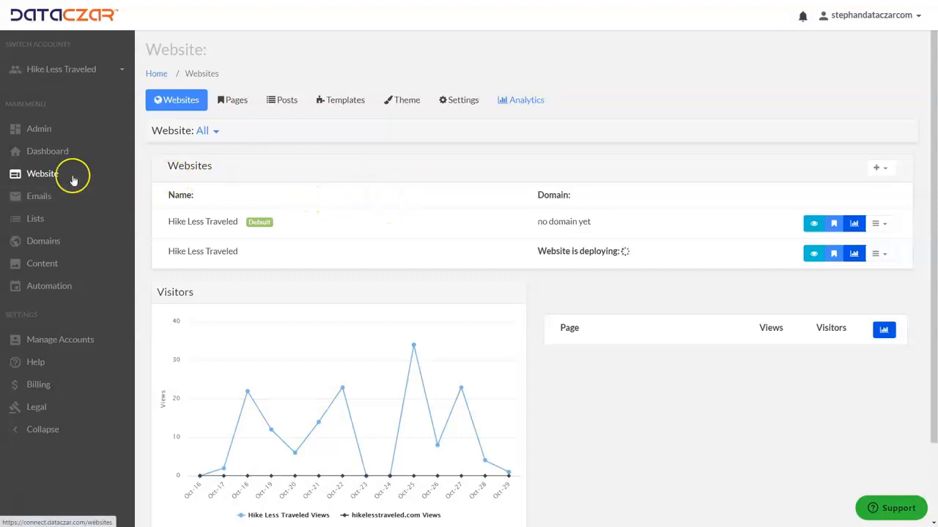
click(37, 364)
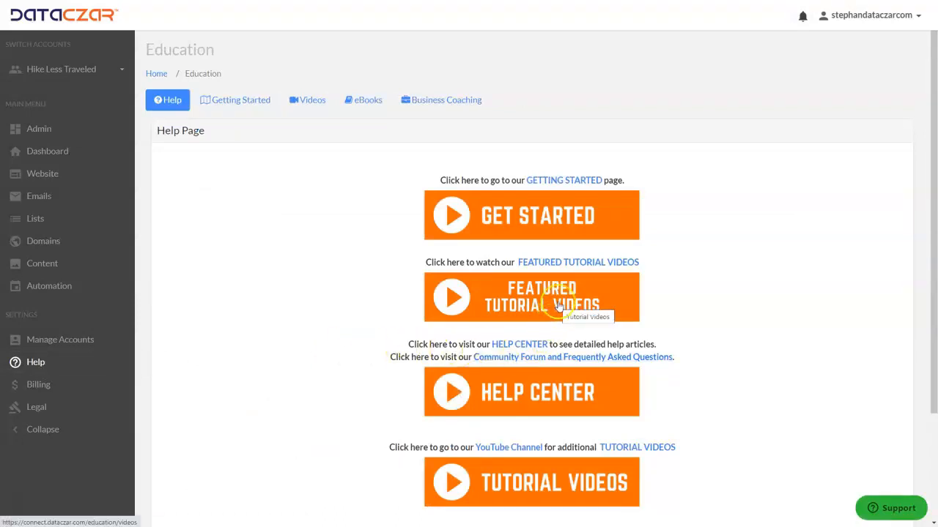
click(540, 394)
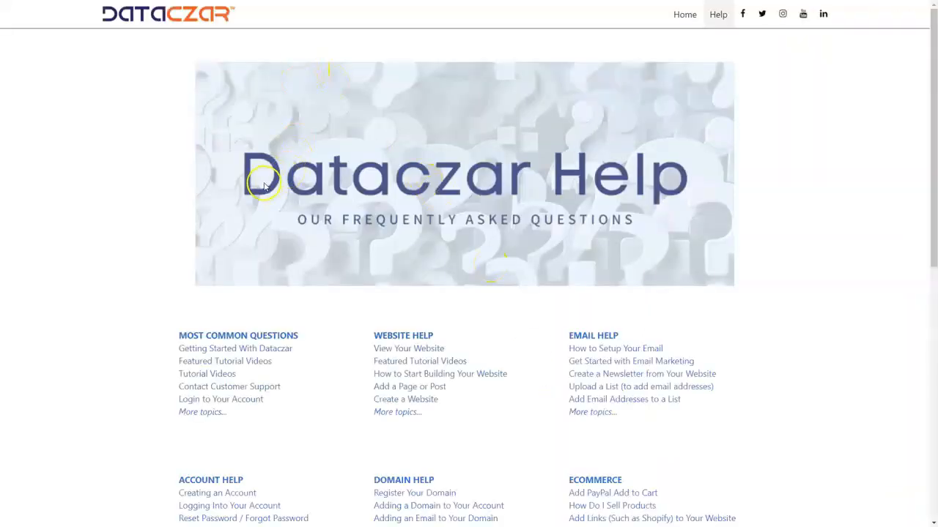
scroll(412, 362, down, 1)
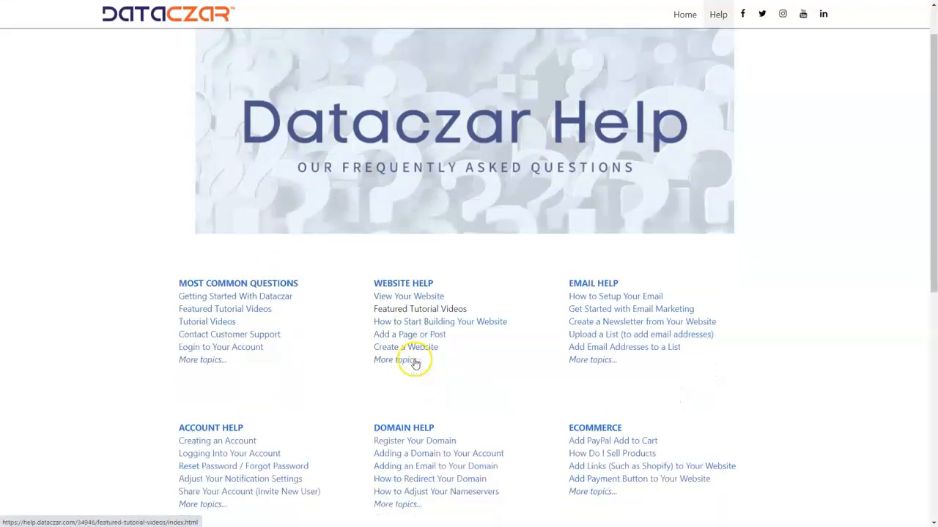
scroll(414, 363, down, 1)
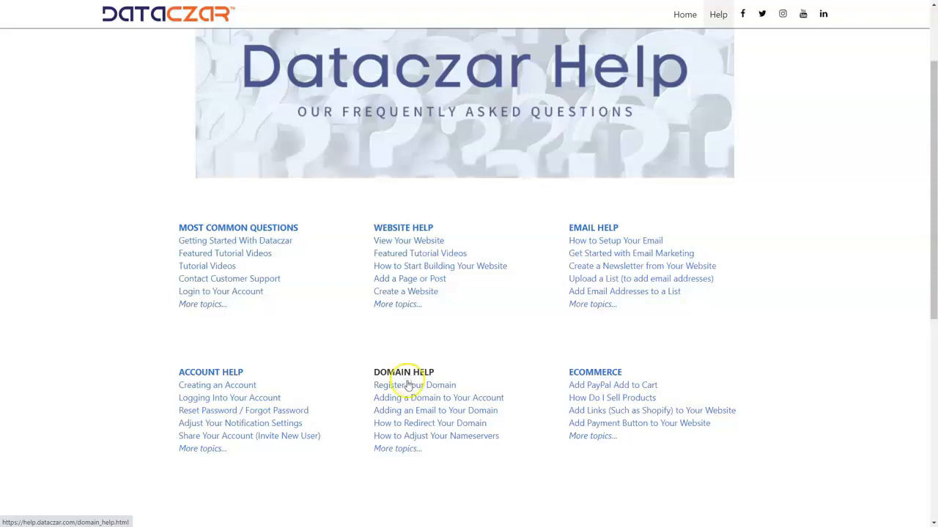
click(400, 230)
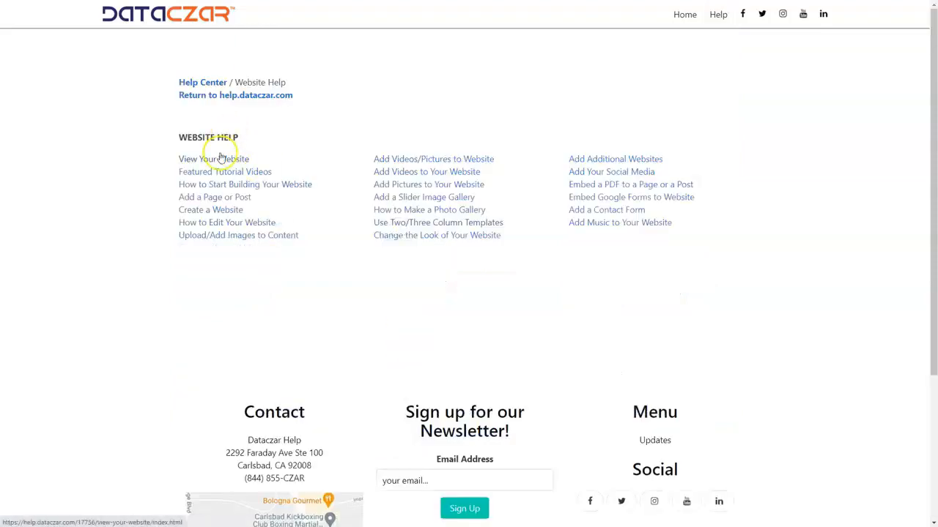
click(211, 95)
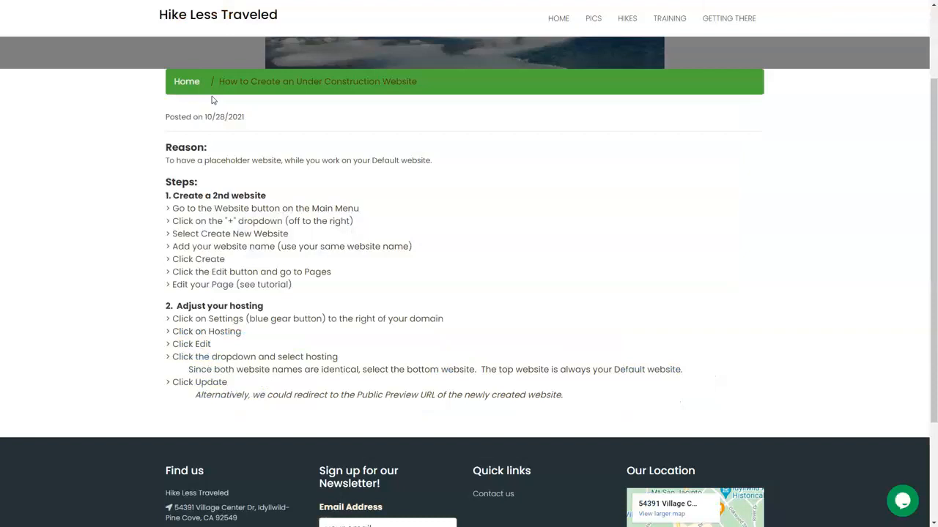
- Close the under-construction tutorial page and preview the second Hike Less Traveled website from the website overview
scroll(351, 199, up, 3)
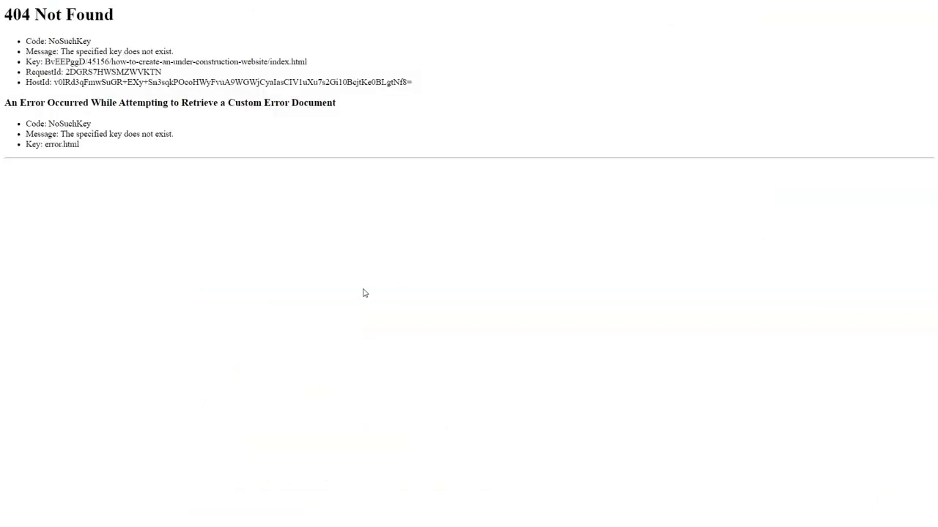
key(ctrl+w)
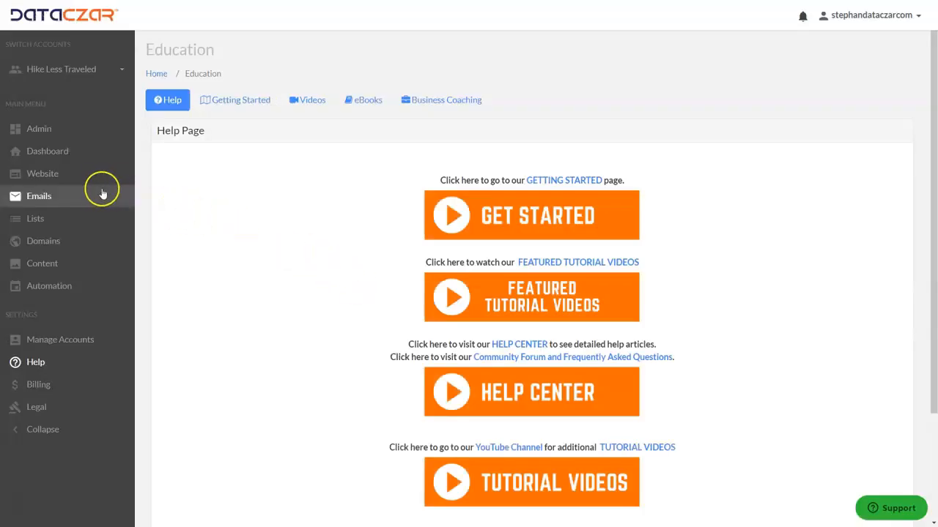
click(48, 180)
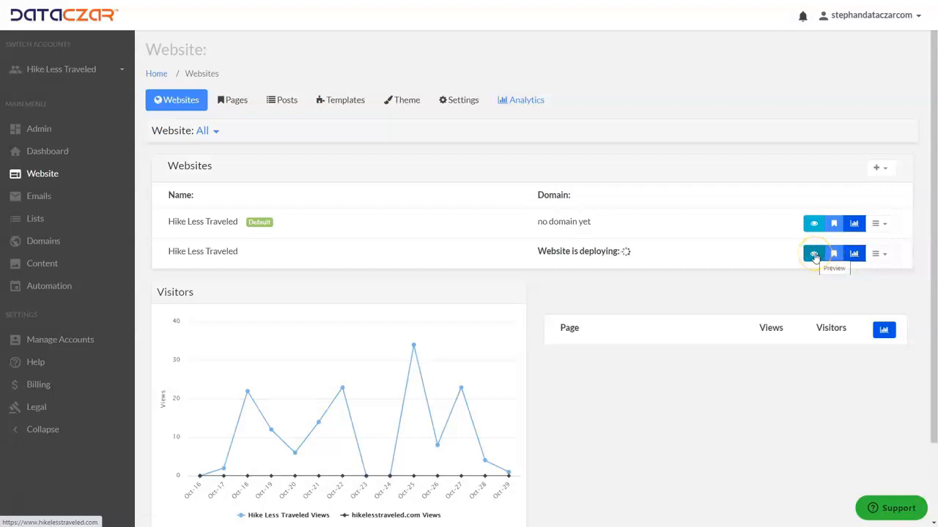
click(814, 255)
click(56, 155)
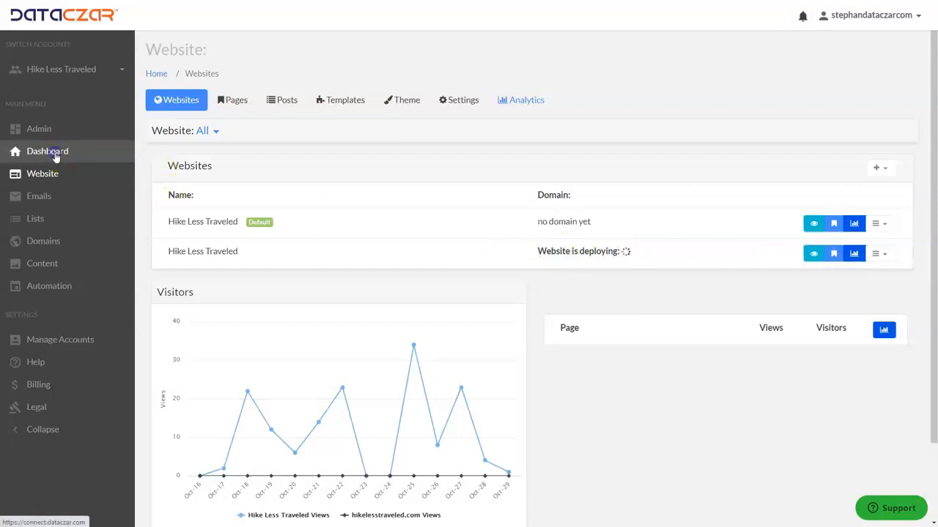